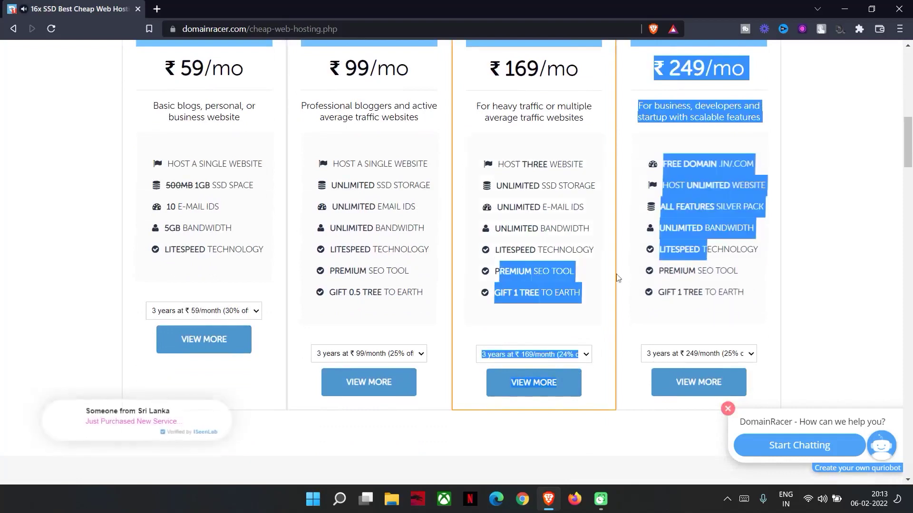
Step: Examine the Advanced hosting plan's price, features and intended use alongside the Basic, Personal and Silver plans
scroll(752, 226, up, 1)
scroll(678, 200, up, 2)
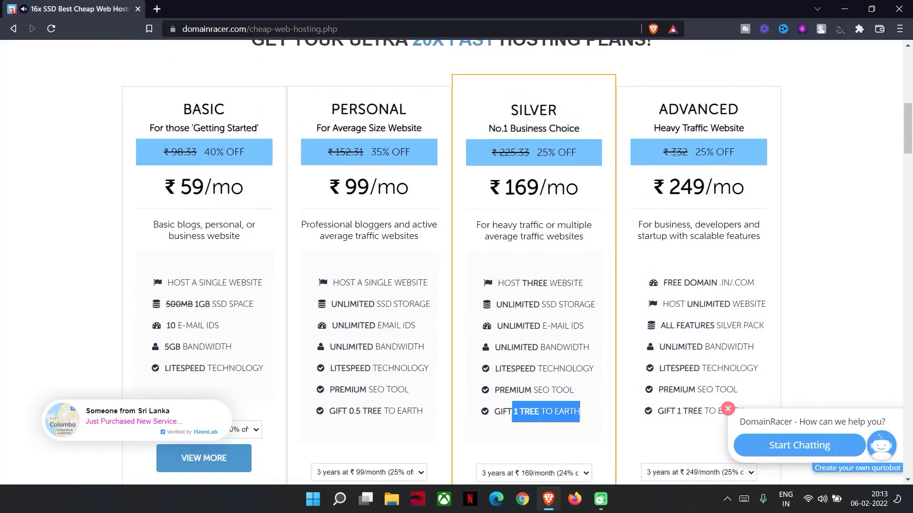
double_click(655, 111)
click(652, 141)
triple_click(652, 139)
click(658, 97)
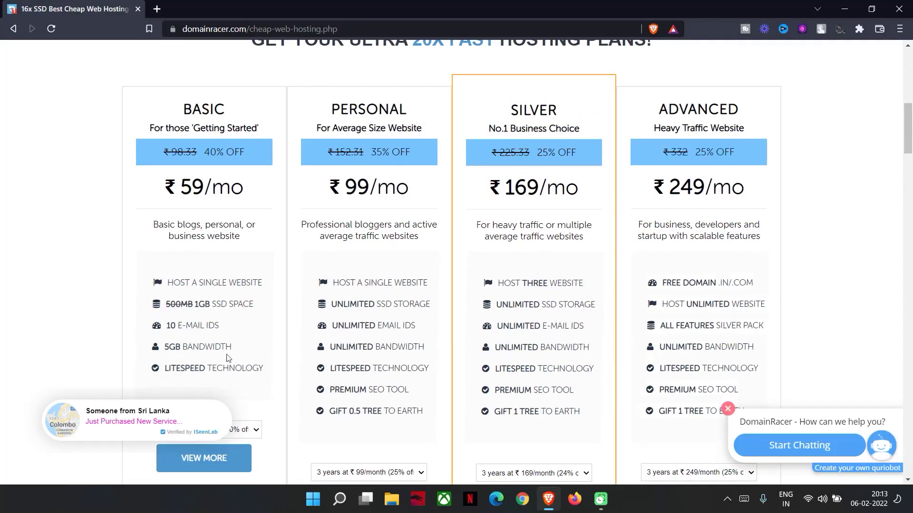
scroll(757, 143, down, 1)
scroll(576, 261, down, 1)
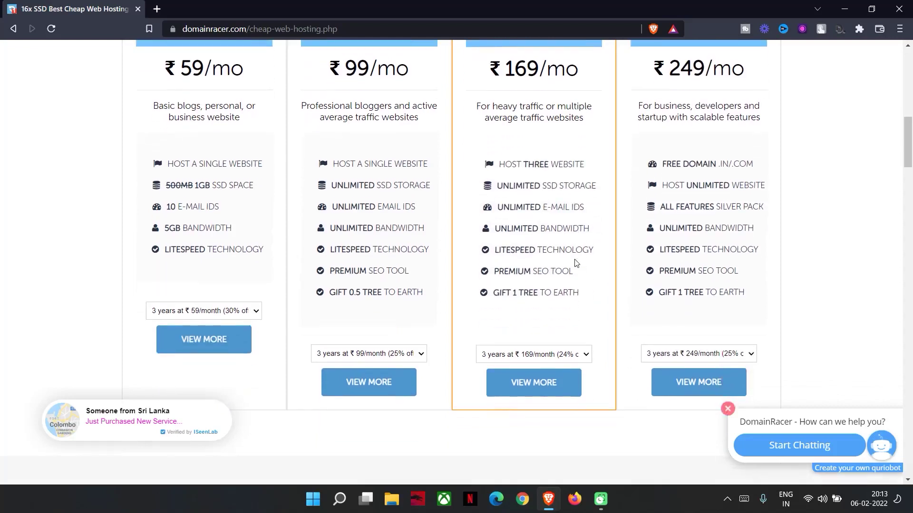
scroll(576, 263, up, 3)
drag(657, 185, 805, 190)
scroll(845, 241, down, 7)
scroll(471, 218, up, 4)
scroll(470, 219, up, 2)
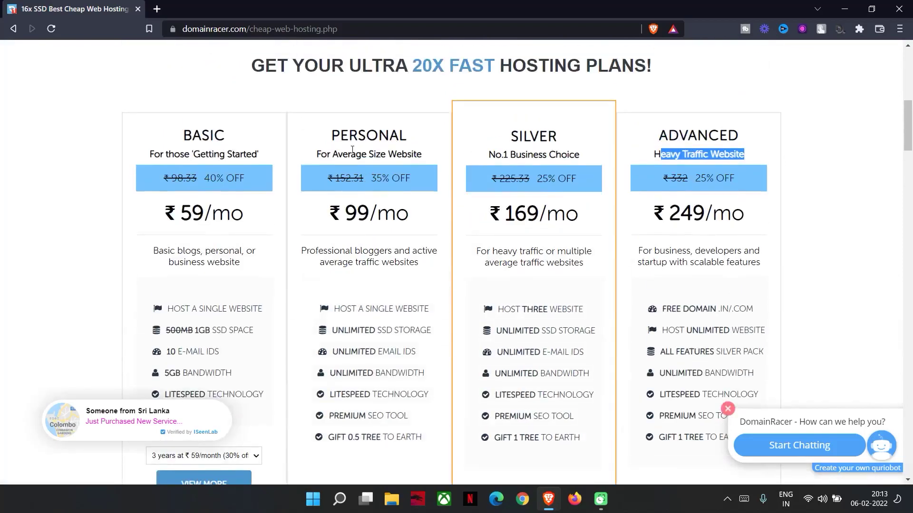
Step: Examine the Personal hosting plan and compare its features and billing options with the other plans
double_click(369, 136)
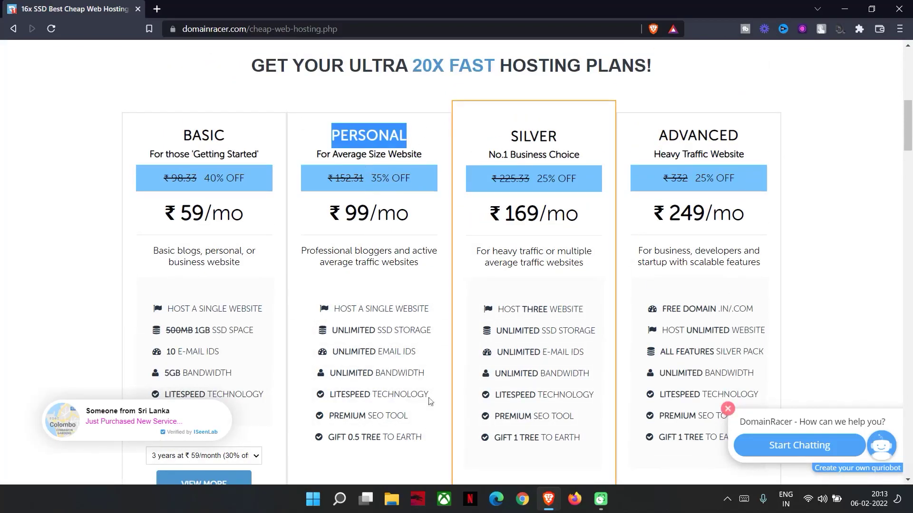
scroll(457, 321, down, 6)
scroll(479, 312, up, 15)
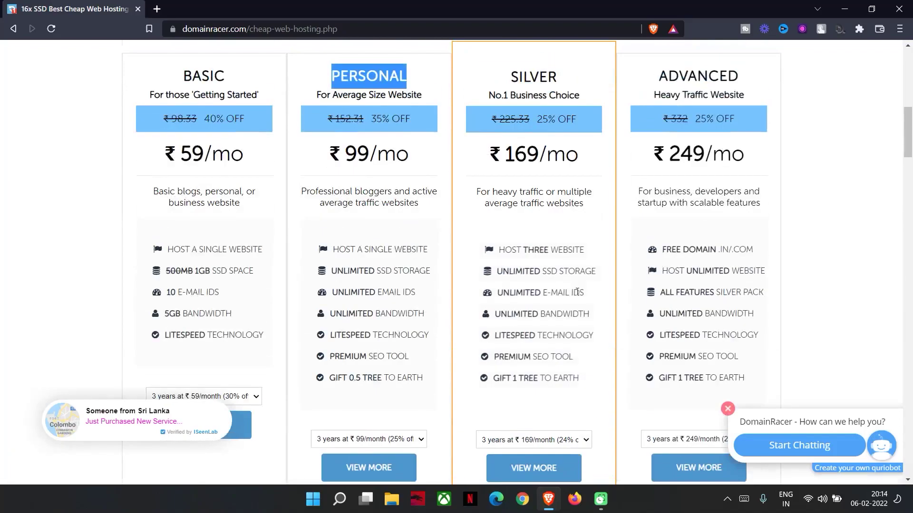
scroll(439, 226, down, 20)
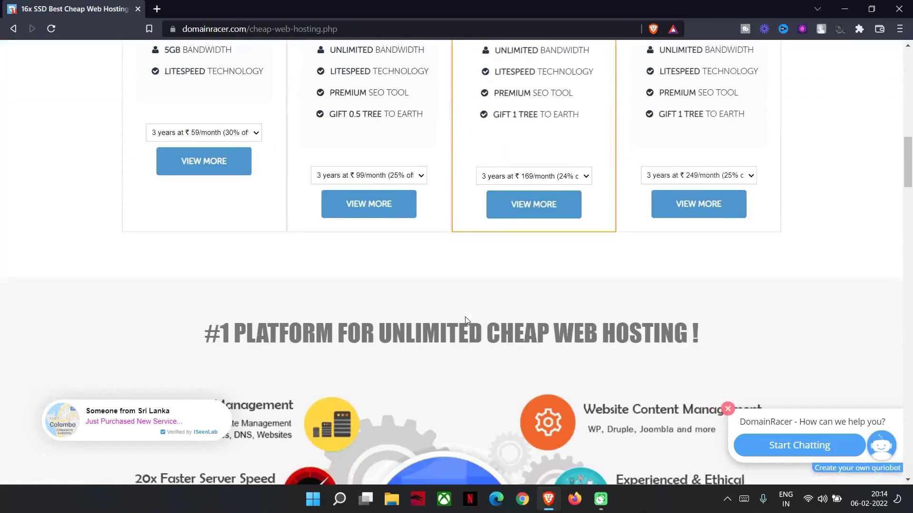
scroll(666, 228, up, 10)
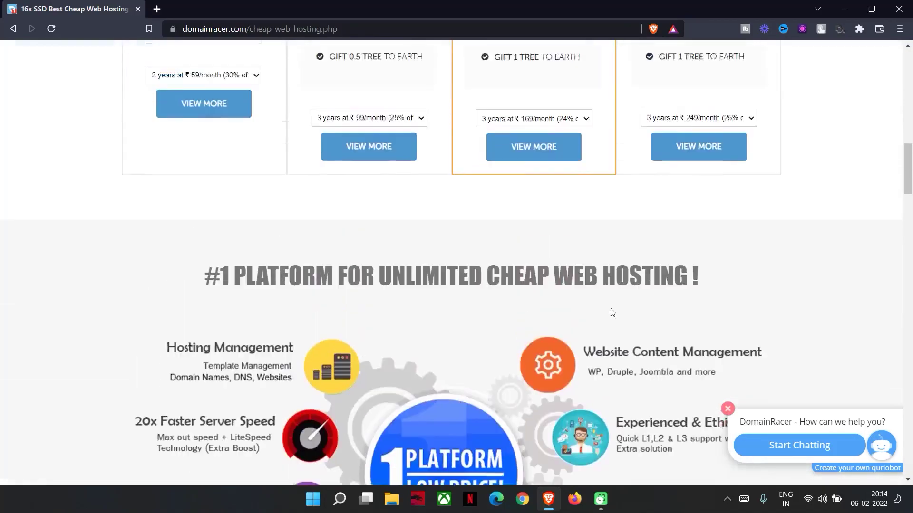
scroll(612, 312, up, 4)
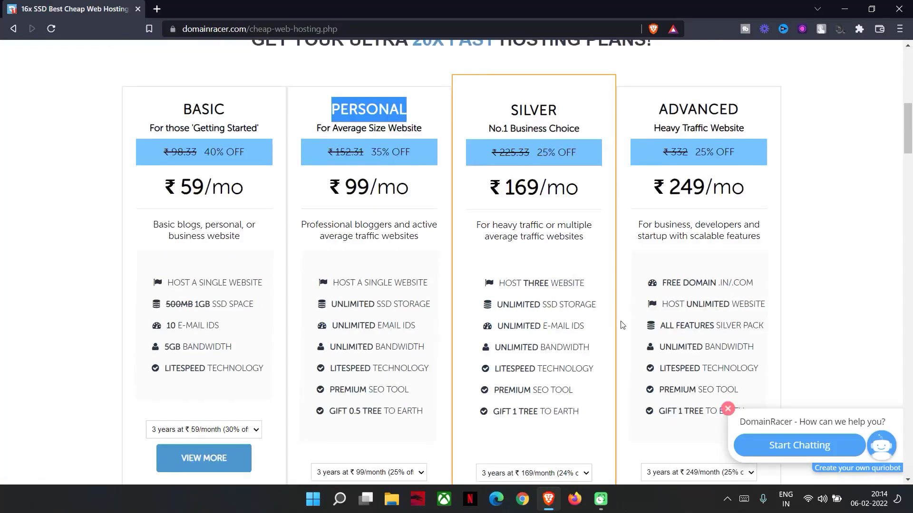
scroll(622, 325, up, 3)
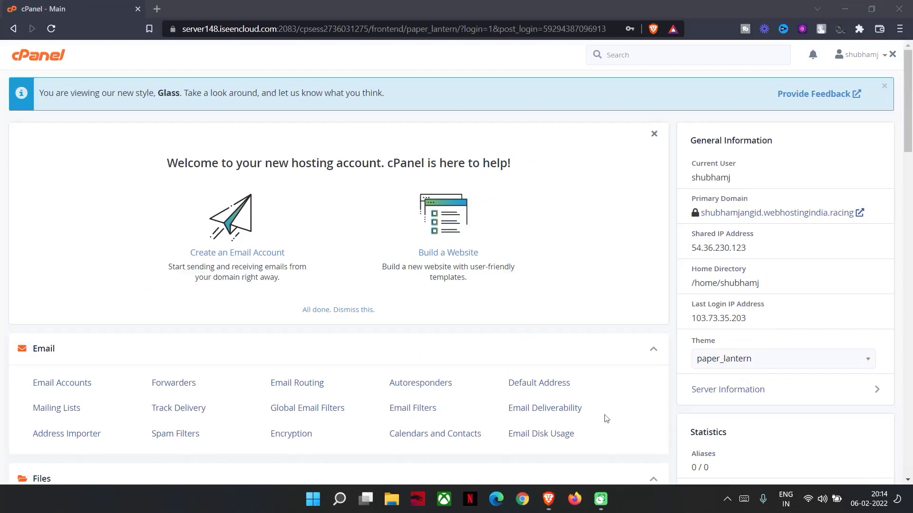
Step: Review the cPanel home page from the welcome message through the email, file, database, domain, security and software tools to the SitePad themes
drag(168, 163, 339, 165)
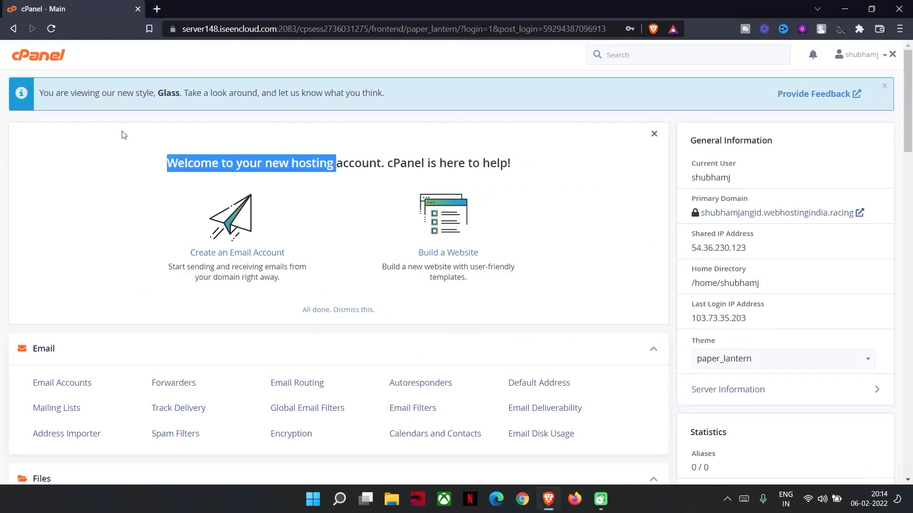
drag(47, 106, 258, 95)
drag(410, 98, 3, 93)
drag(185, 190, 400, 190)
scroll(253, 171, down, 4)
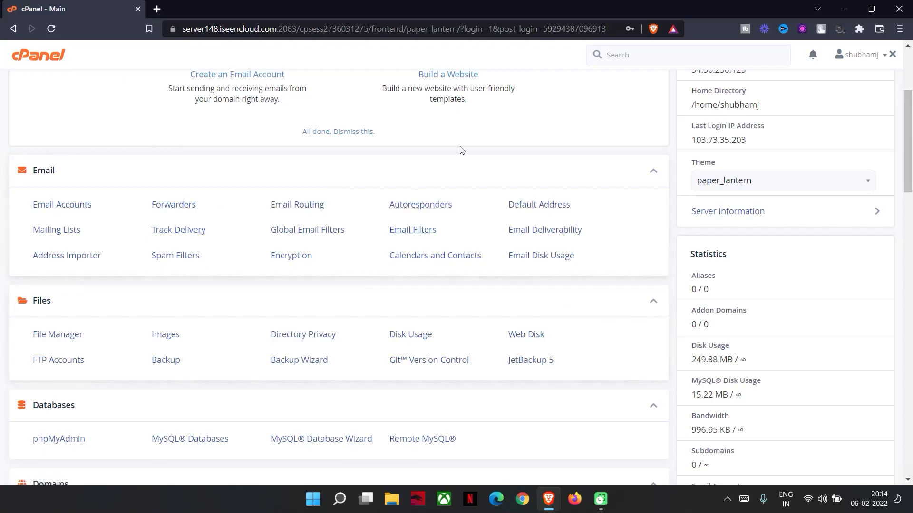
scroll(338, 292, down, 3)
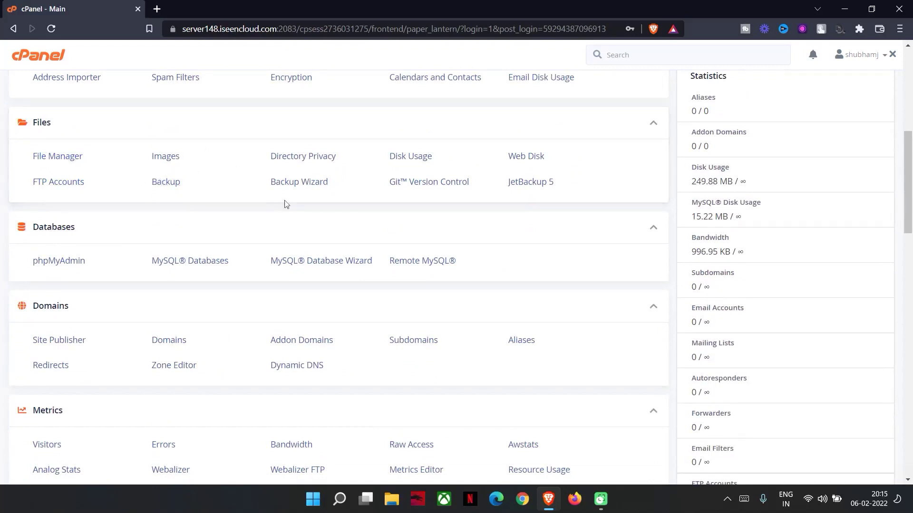
scroll(16, 170, down, 1)
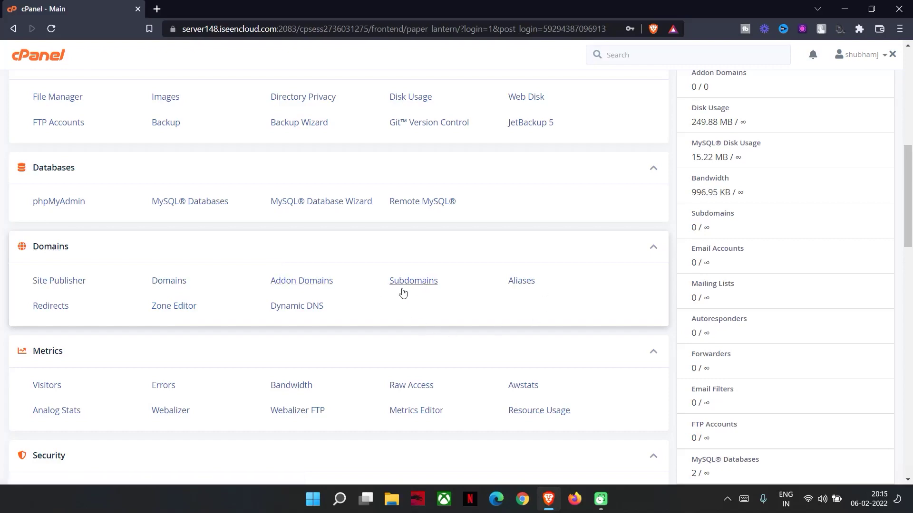
scroll(559, 297, down, 5)
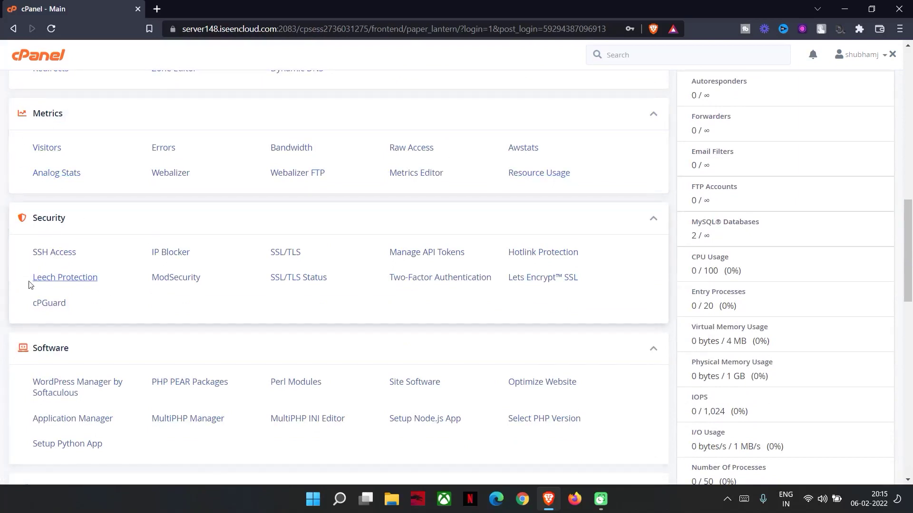
scroll(122, 204, down, 5)
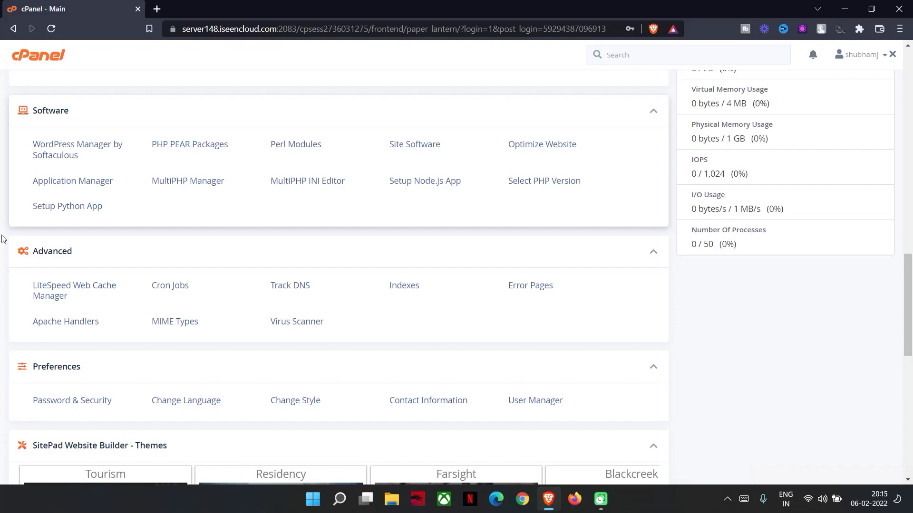
scroll(1, 238, down, 5)
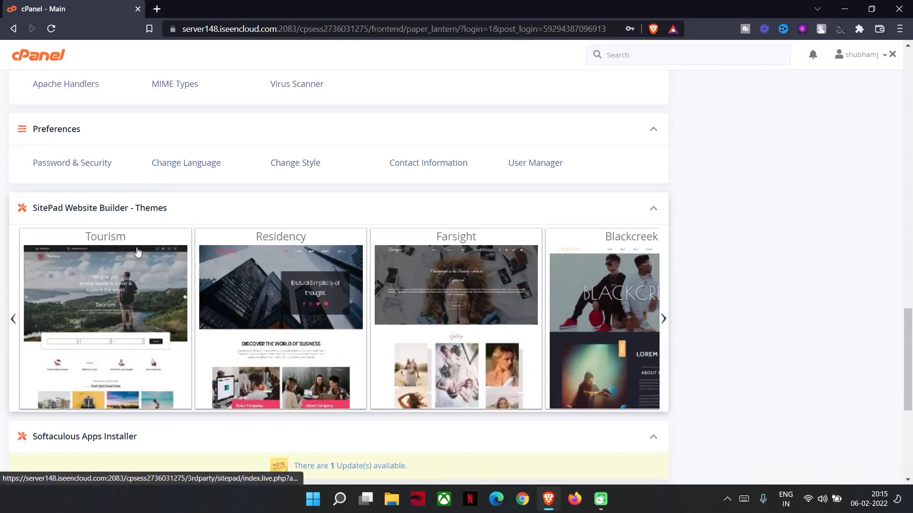
scroll(135, 249, down, 1)
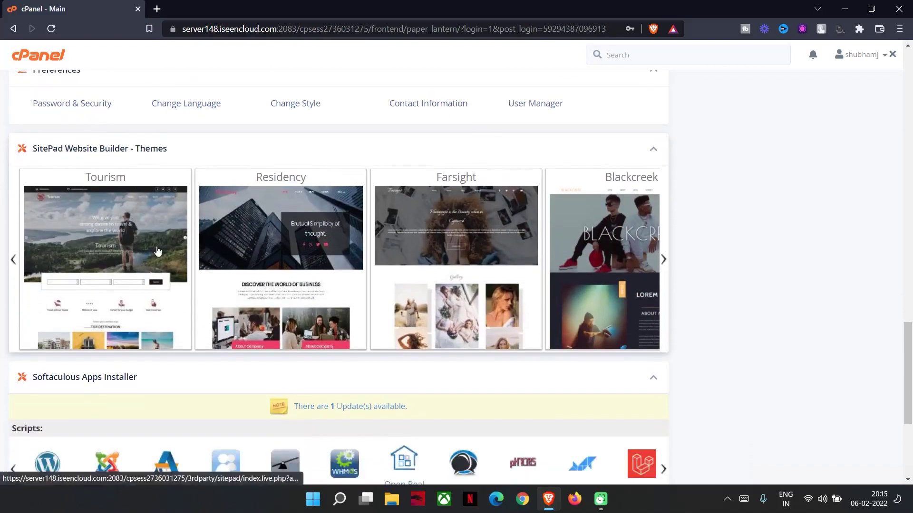
scroll(157, 250, up, 1)
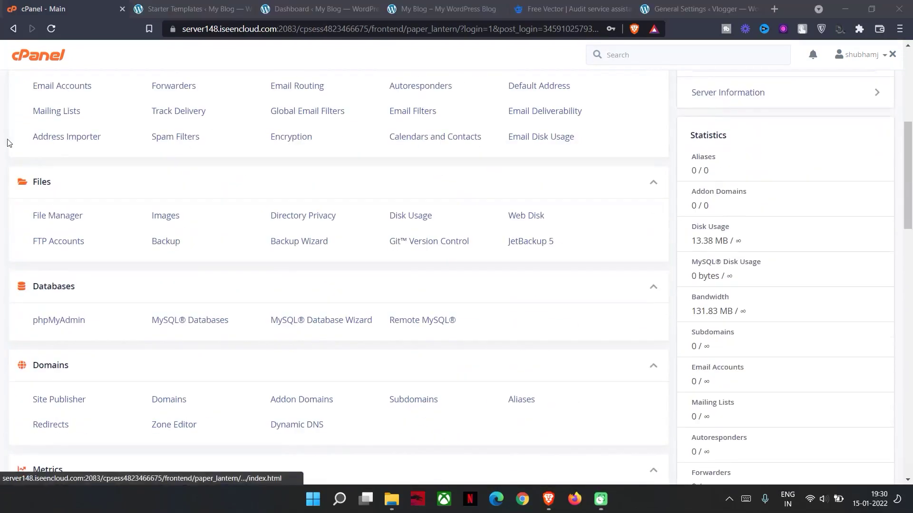
Step: Open WordPress in the Softaculous Apps Installer and bring up its installation form
scroll(143, 270, down, 11)
scroll(92, 355, down, 9)
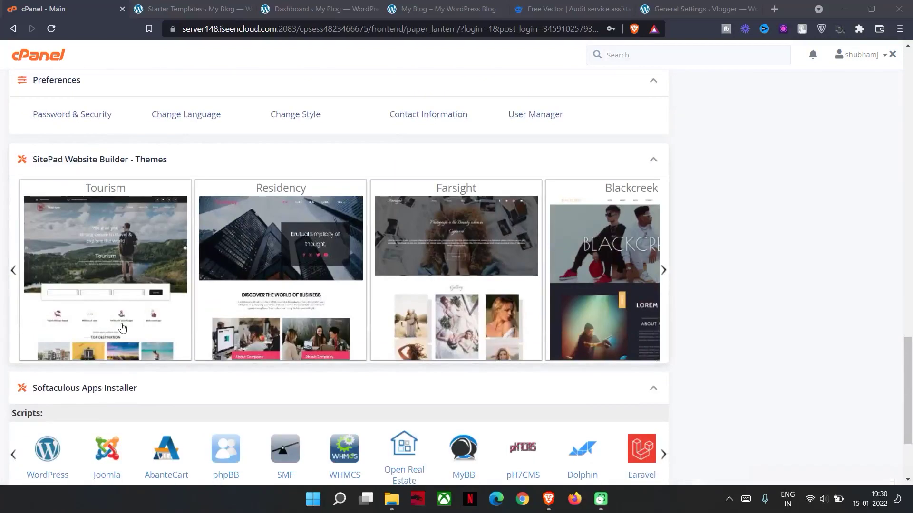
click(41, 330)
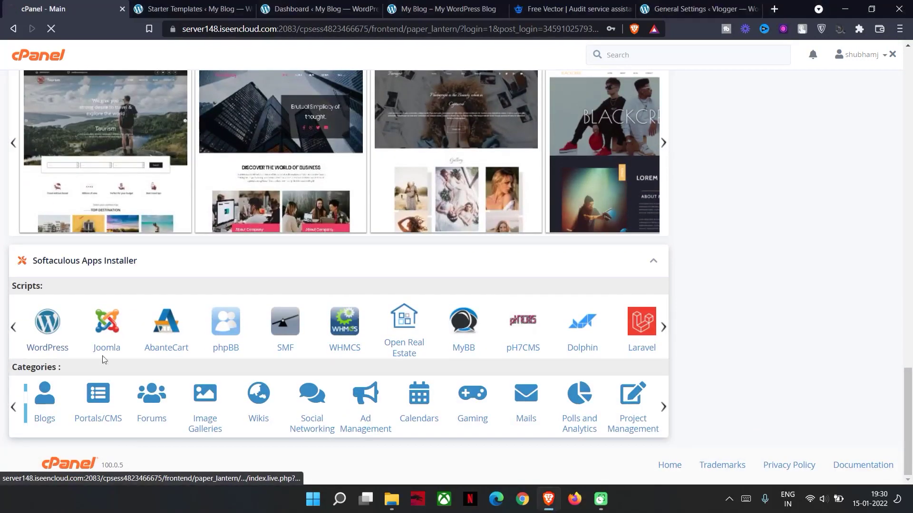
scroll(375, 297, down, 5)
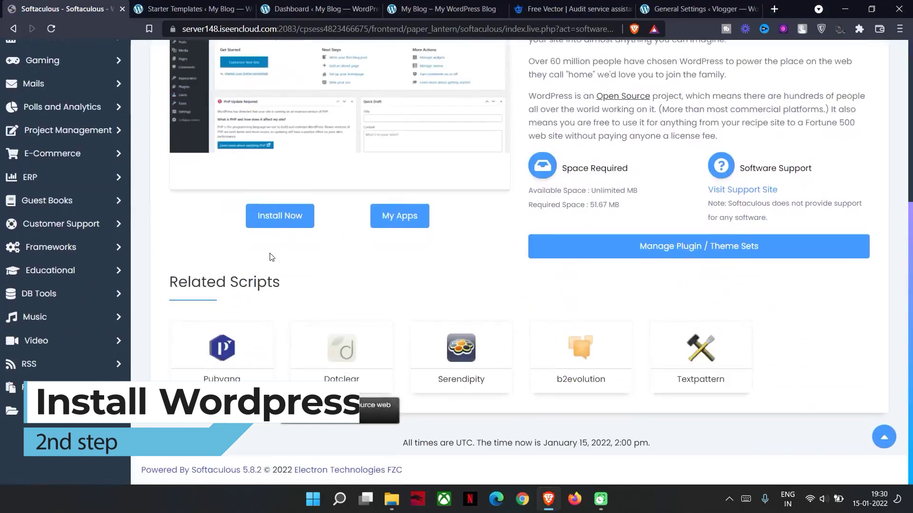
click(275, 214)
scroll(307, 168, up, 5)
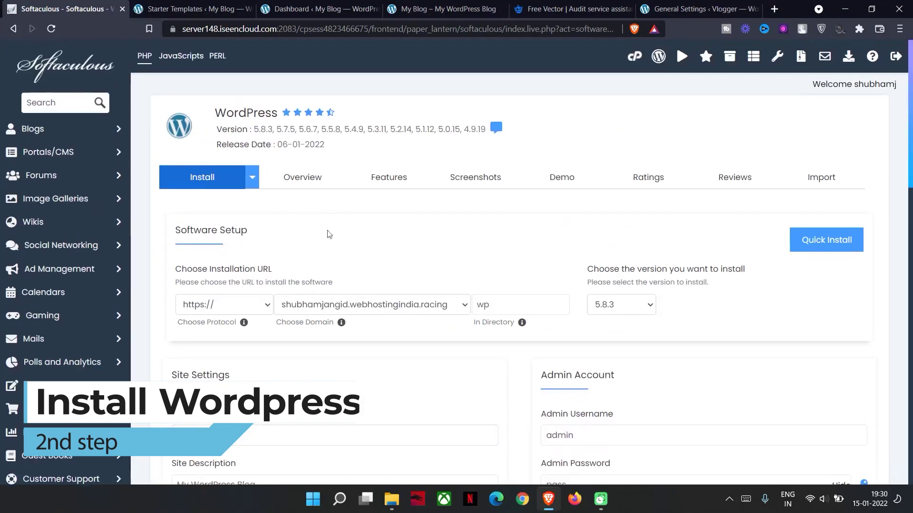
Step: Review the WordPress setup form and install version 5.8.3 into the wp directory with the default settings
scroll(721, 353, down, 3)
scroll(862, 476, up, 3)
scroll(176, 240, down, 4)
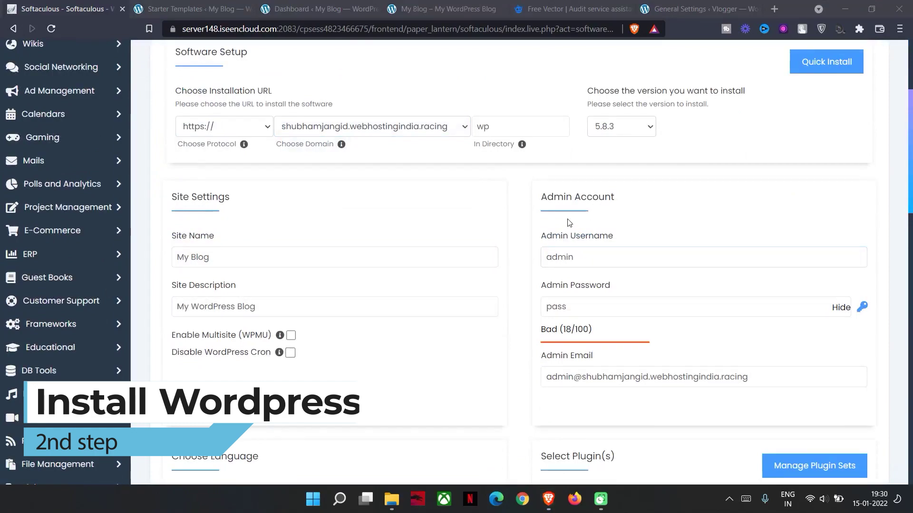
scroll(406, 300, down, 3)
scroll(406, 300, down, 8)
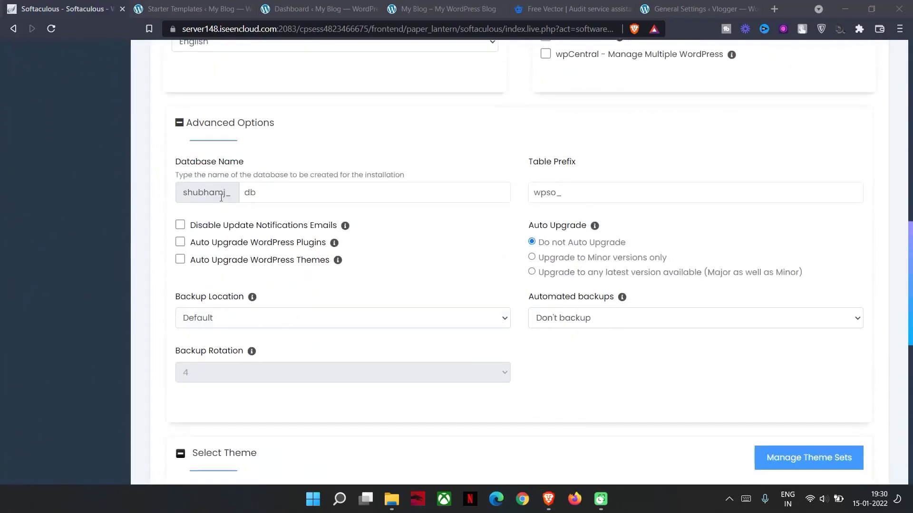
scroll(230, 277, down, 11)
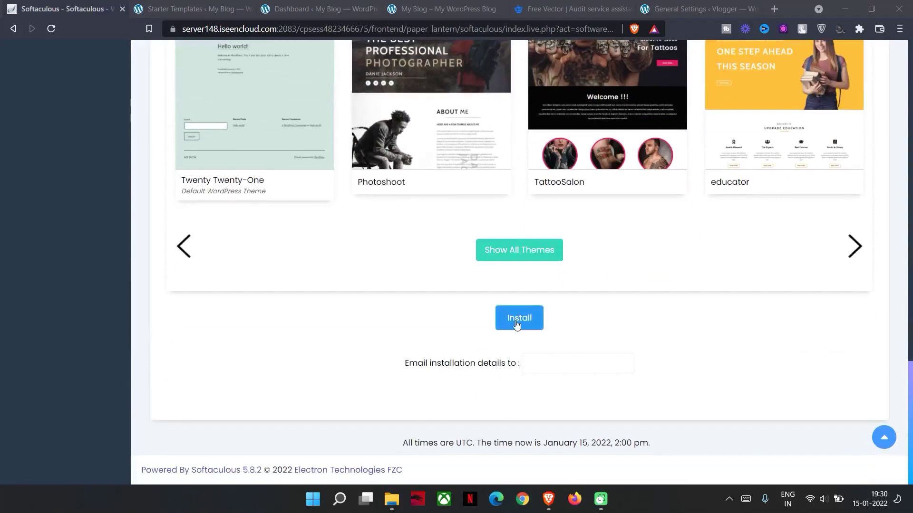
click(517, 323)
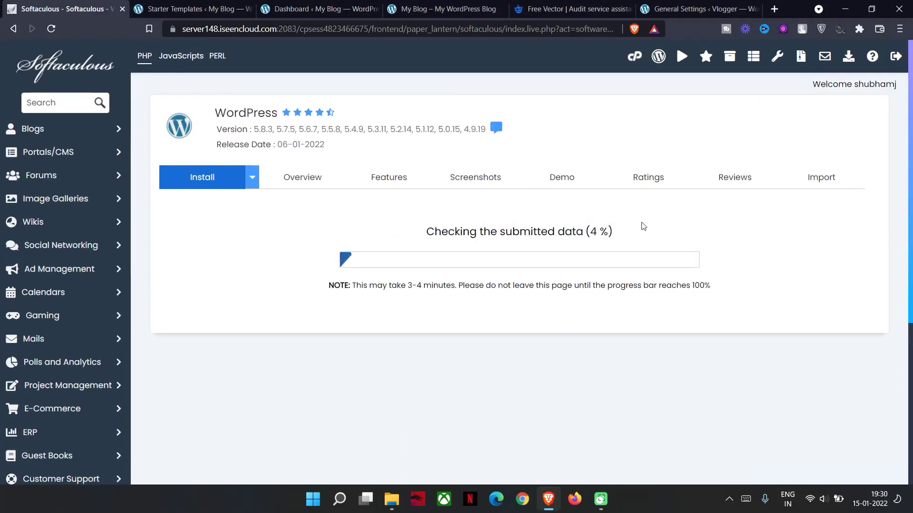
Step: Open the newly installed WordPress site in a separate browser tab to view it, and return to the installer page
scroll(220, 225, down, 1)
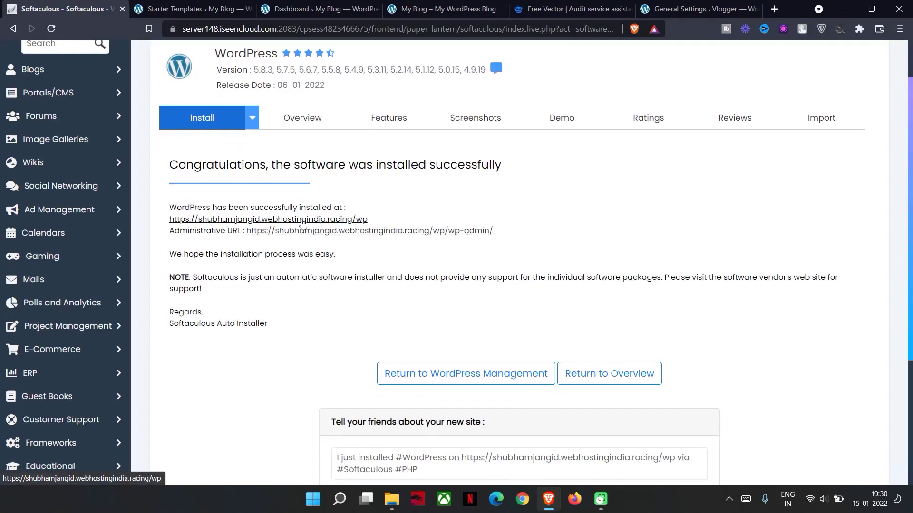
right_click(298, 221)
click(310, 230)
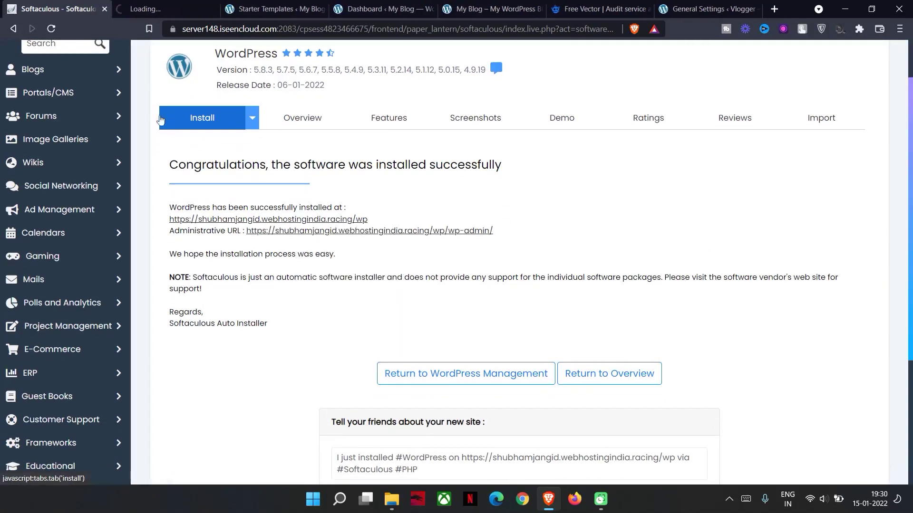
click(149, 11)
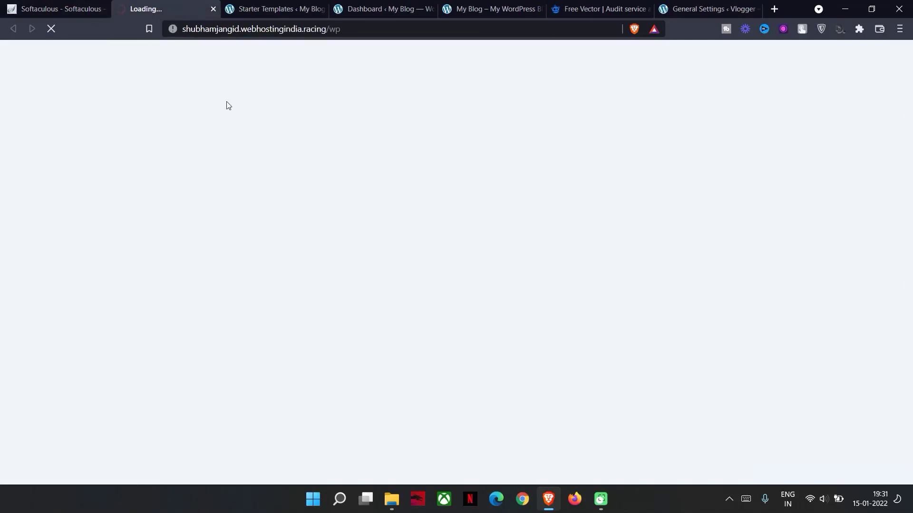
key(ctrl+shift+Tab)
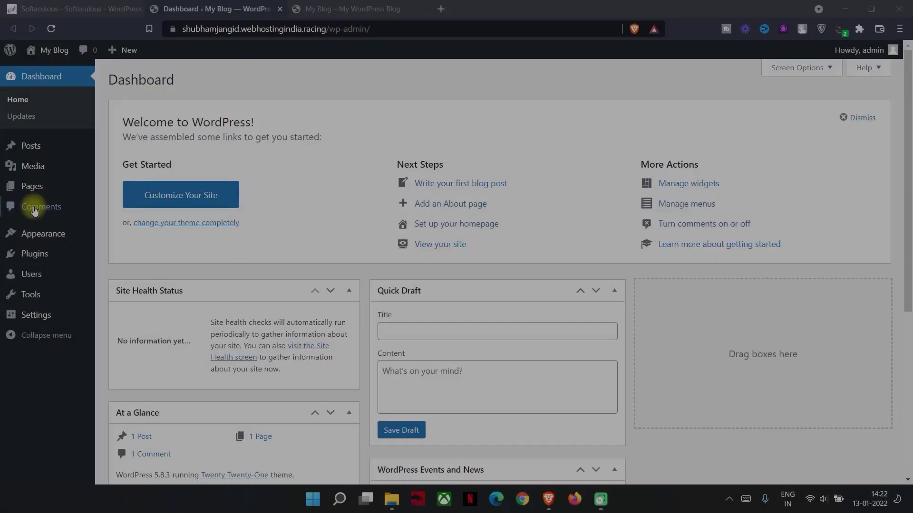
Step: Open the form for uploading a plugin as a .zip file in the WordPress admin area
mouse_move(47, 256)
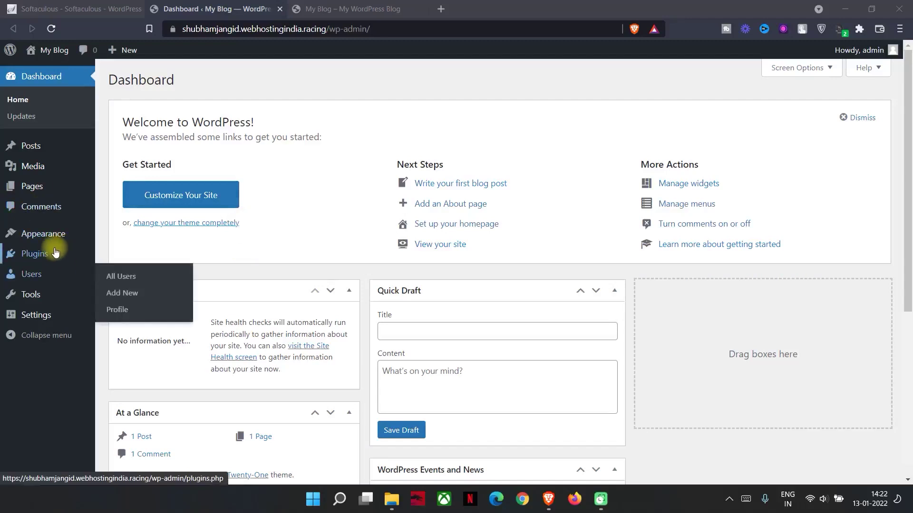
click(117, 256)
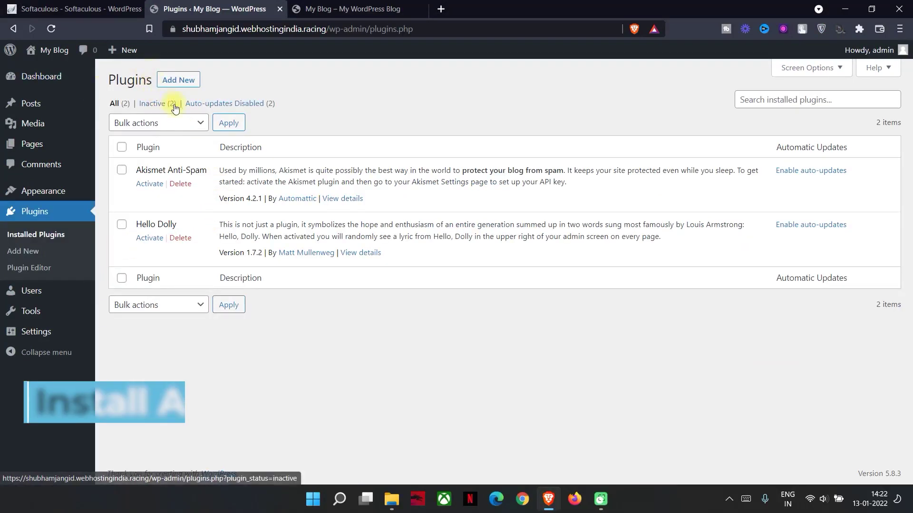
click(187, 83)
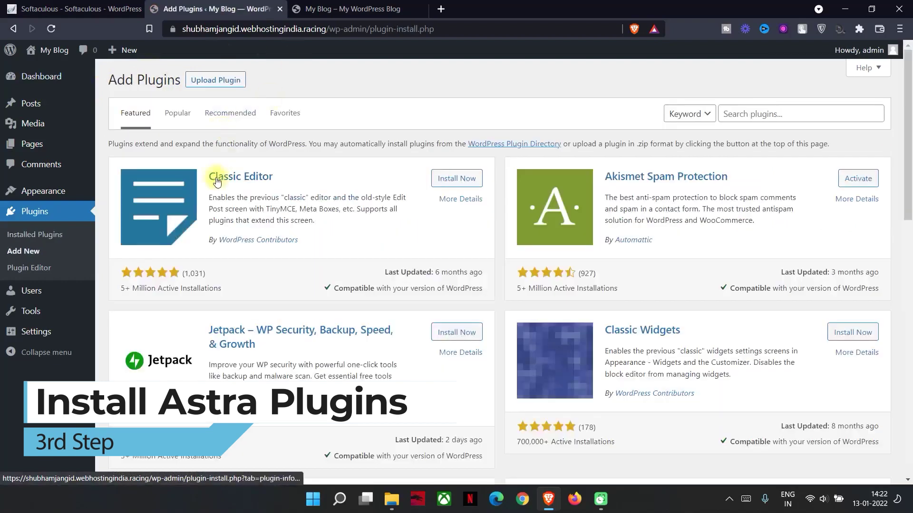
click(219, 84)
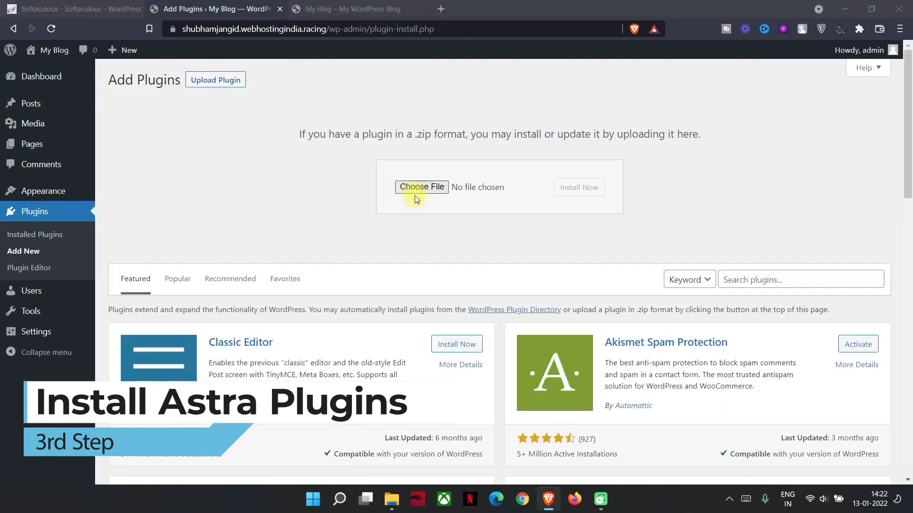
Step: Choose astra-sites.3.0.25.zip from the Themes and Images folder and install it as a plugin
click(414, 191)
click(383, 171)
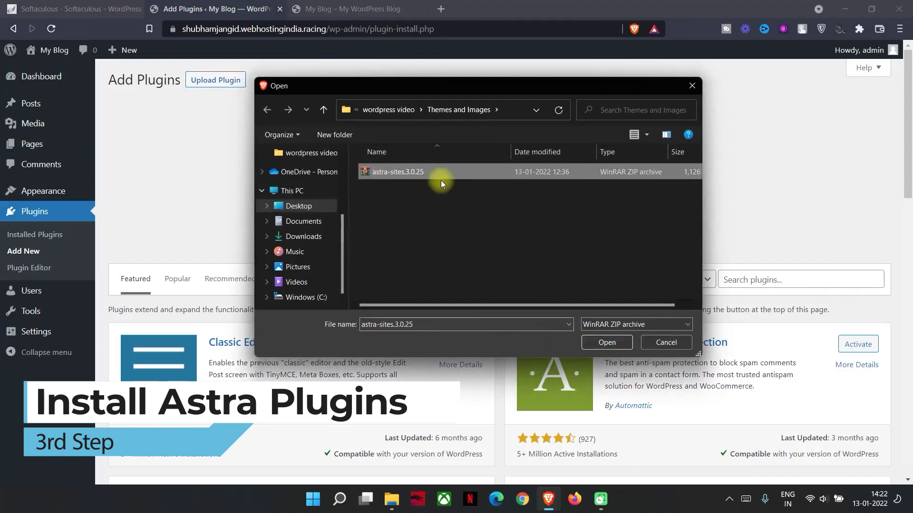
click(603, 347)
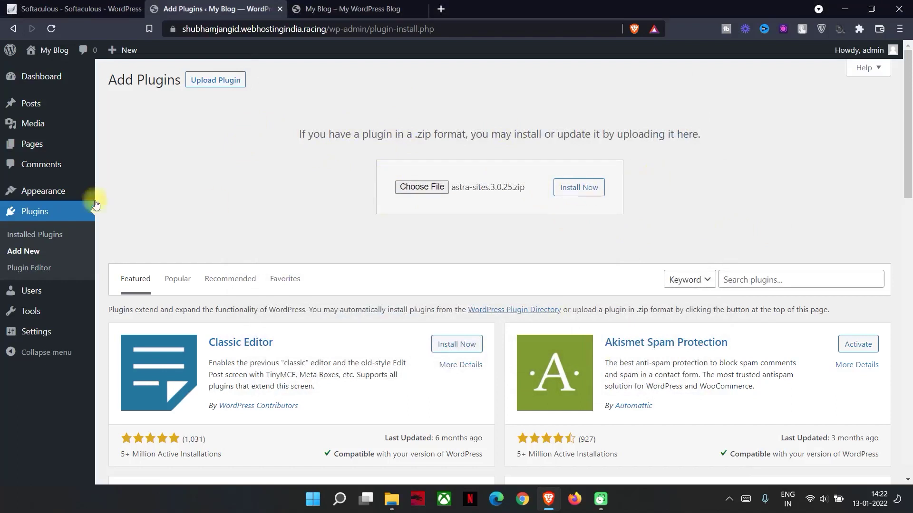
click(583, 192)
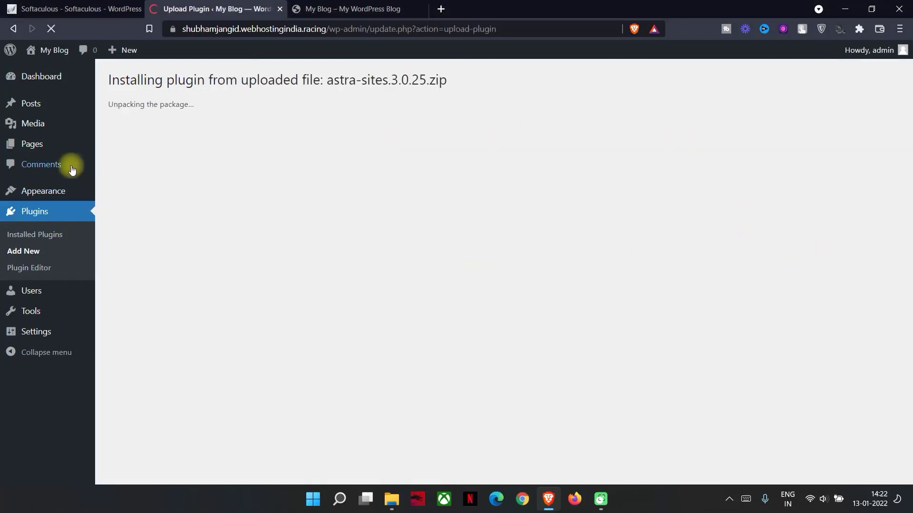
Step: Activate the plugin installed from the uploaded astra-sites.3.0.25.zip file
key(ctrl+a)
click(434, 195)
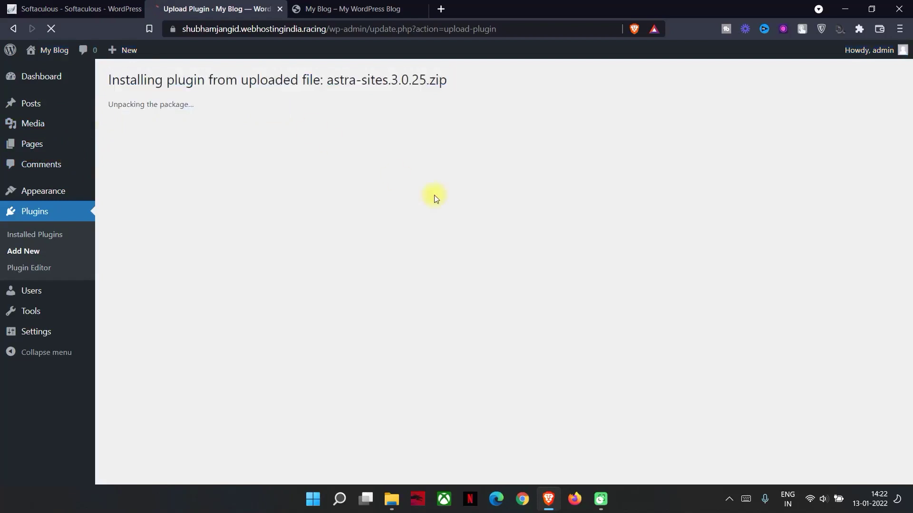
key(ctrl+a)
drag(292, 146, 240, 119)
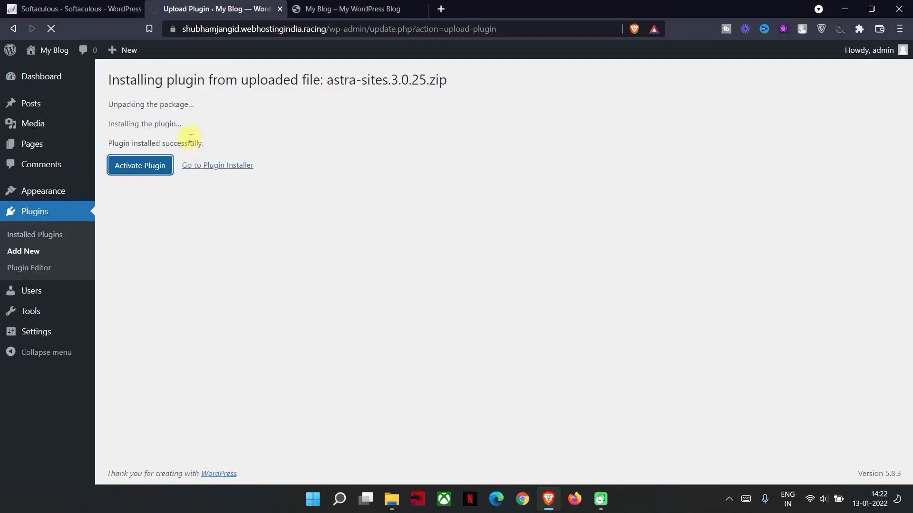
click(163, 164)
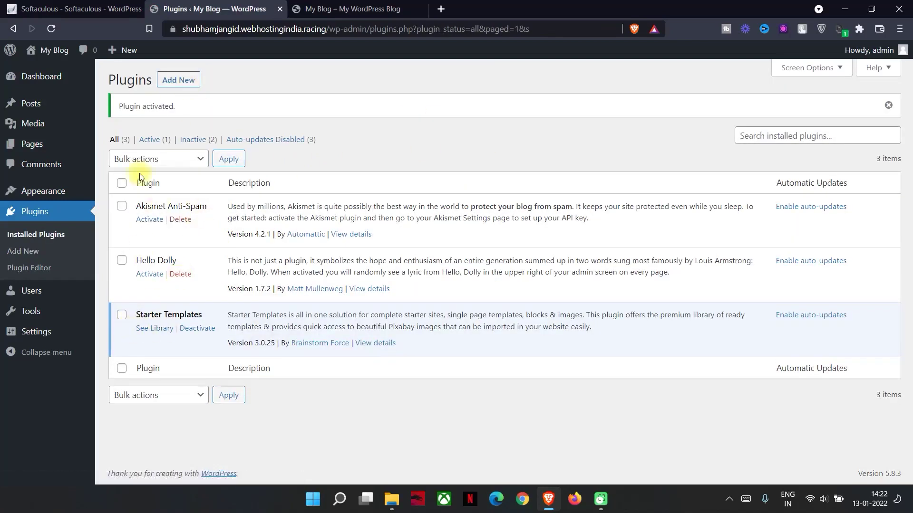
Step: Open the Starter Templates library, start building a website, and select the Book Store template
click(148, 333)
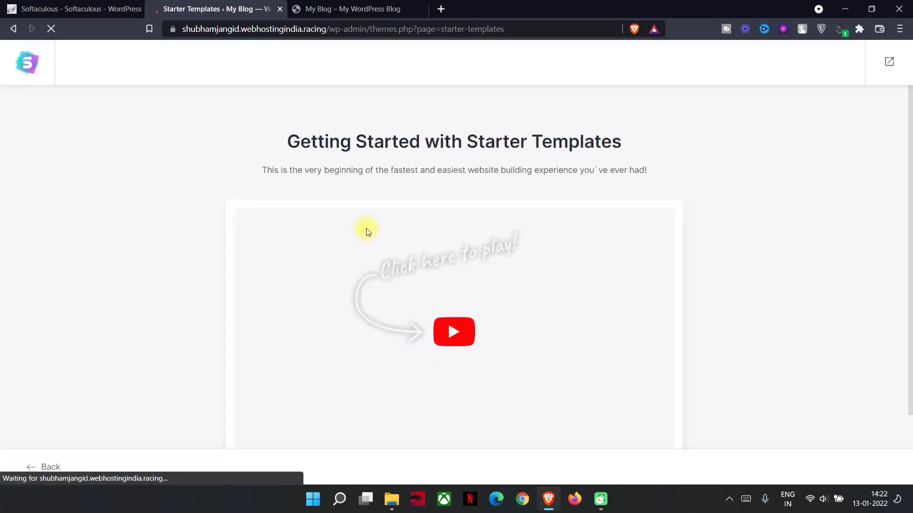
scroll(333, 304, down, 2)
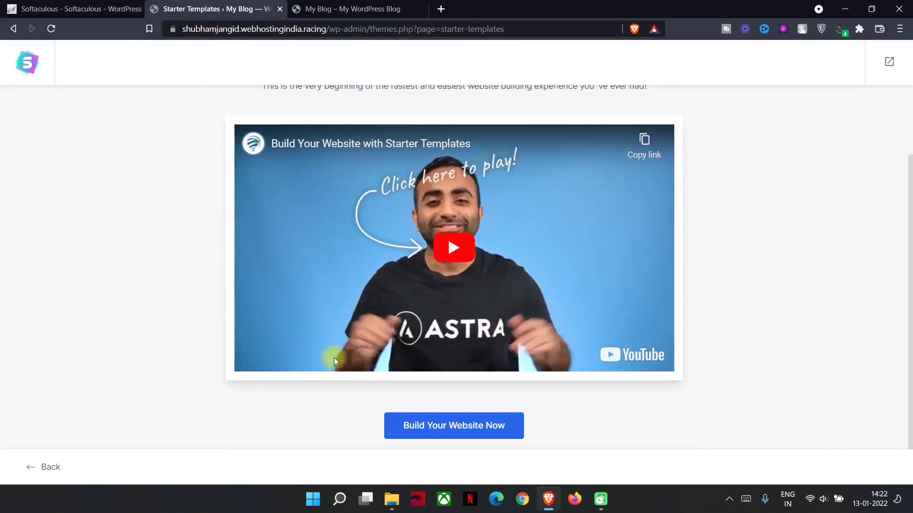
click(462, 427)
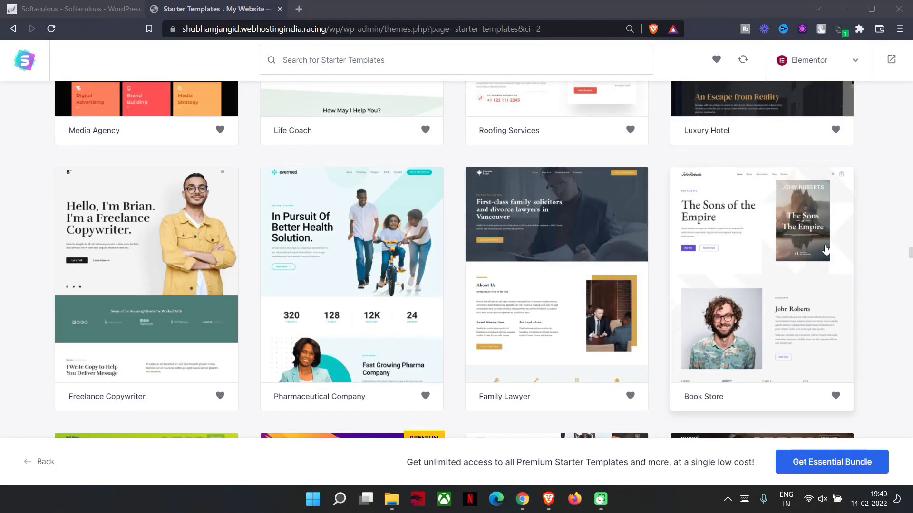
click(752, 295)
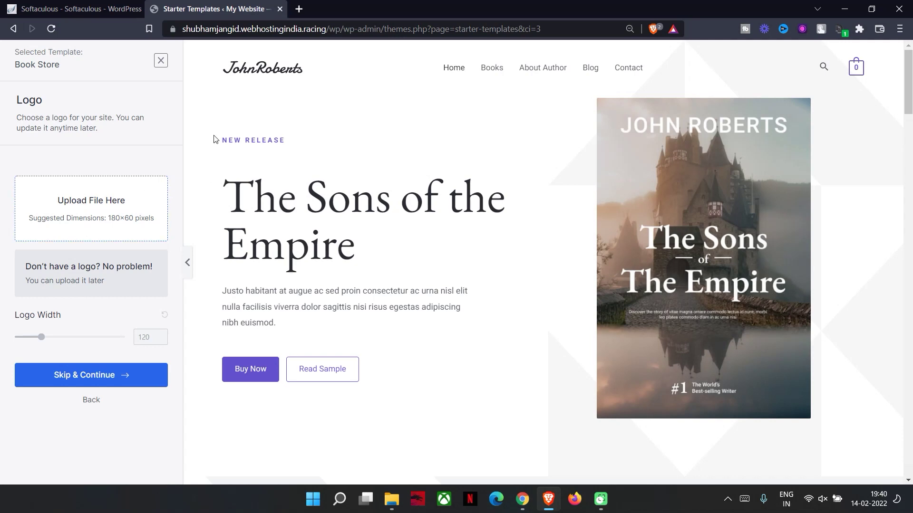
Step: Look through the media library and the upload option for a site logo, and close the media chooser
click(85, 211)
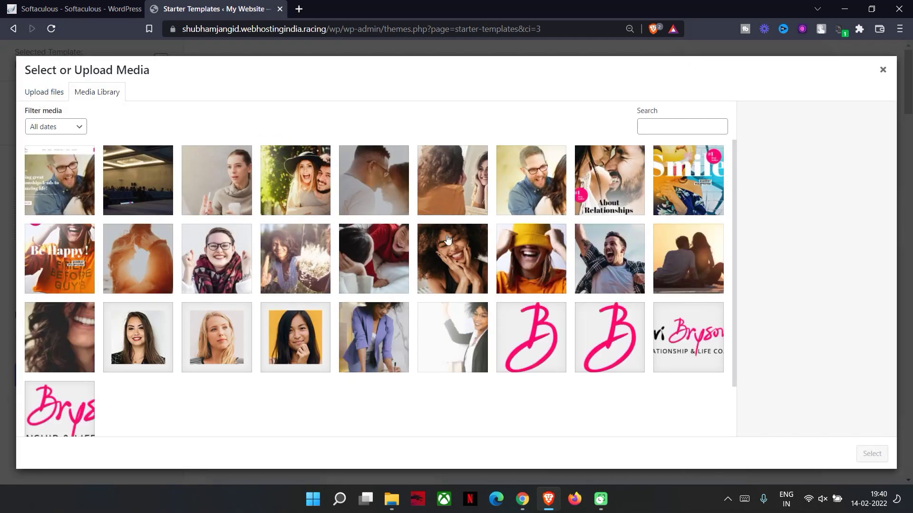
scroll(46, 363, down, 2)
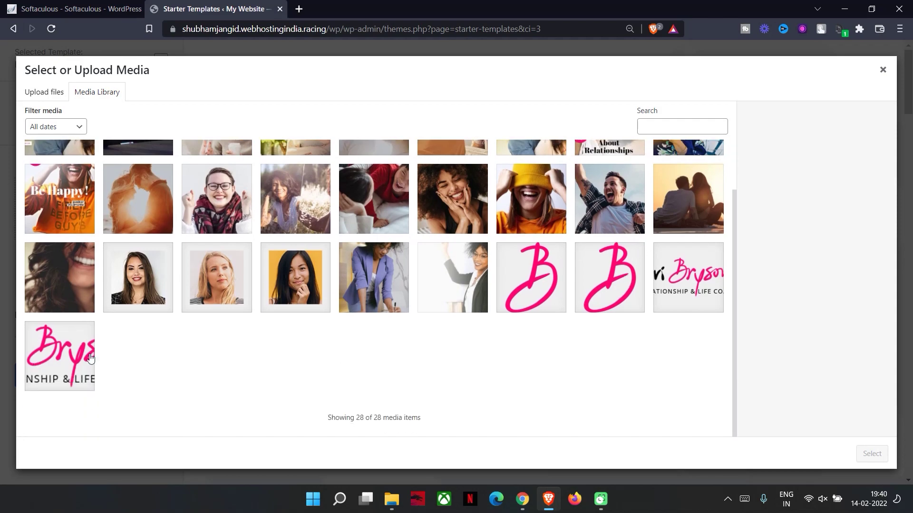
scroll(145, 348, up, 2)
click(35, 97)
click(97, 98)
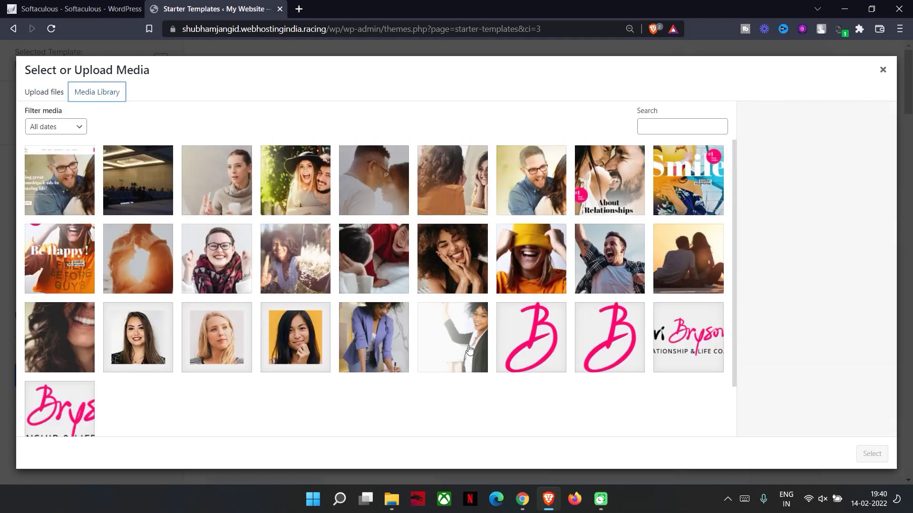
click(829, 207)
click(883, 70)
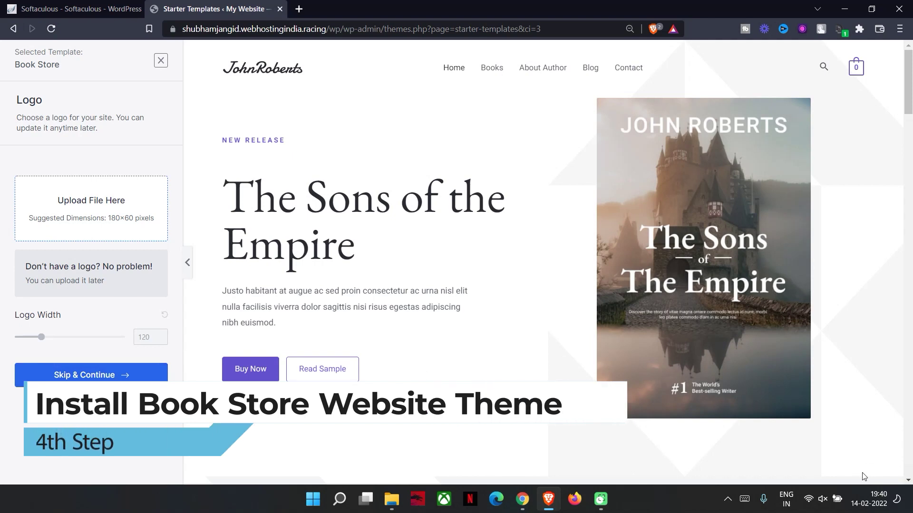
Step: Skip the logo, apply the green colour palette with the dark green second swatch, and continue past colours and fonts
click(84, 375)
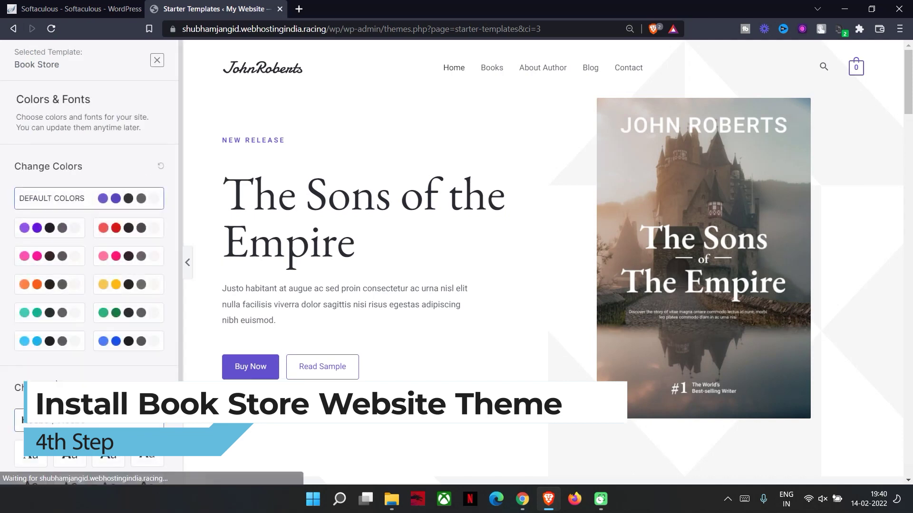
click(114, 285)
click(113, 315)
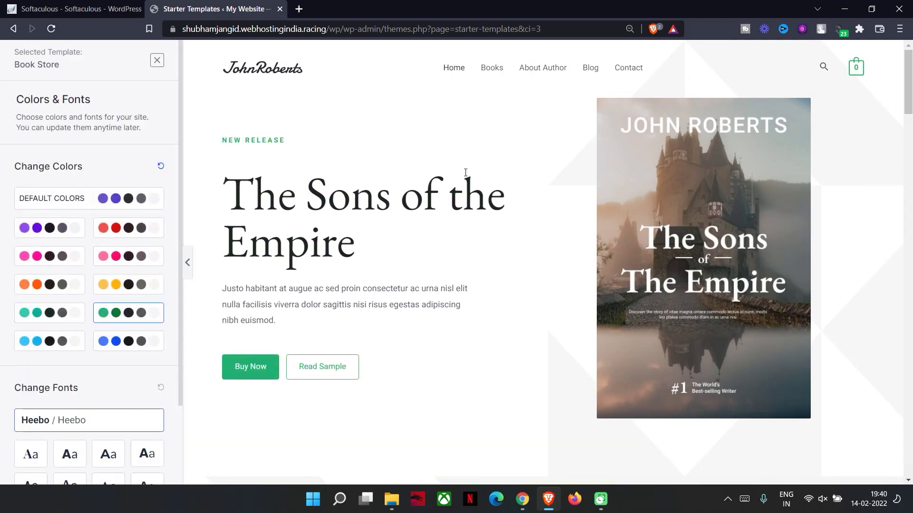
scroll(465, 172, down, 15)
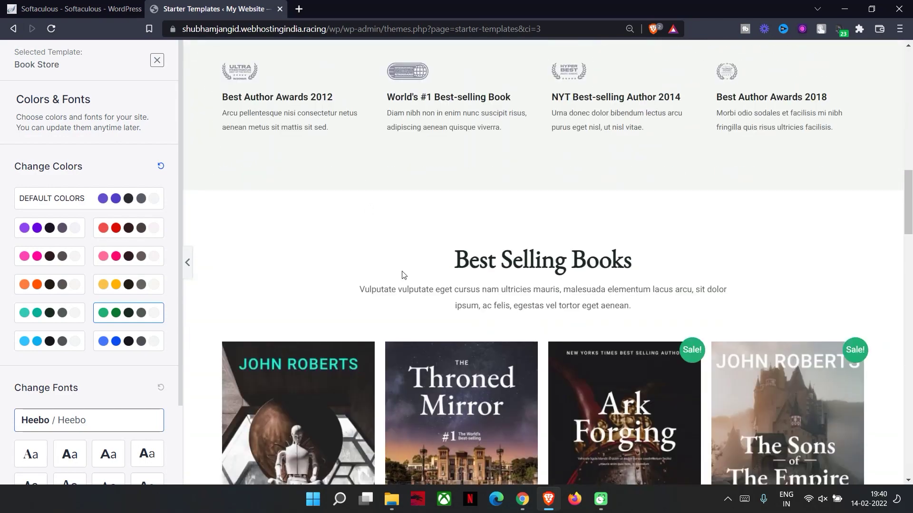
scroll(403, 274, down, 5)
scroll(511, 289, down, 4)
scroll(95, 380, down, 3)
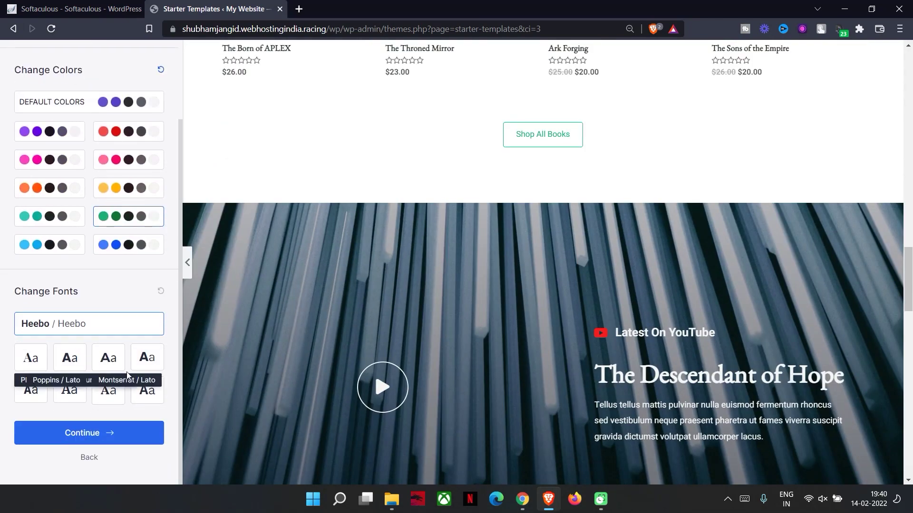
click(88, 433)
Step: Build the website with all the import options enabled, and open the finished site in place of the Starter Templates page
scroll(484, 342, down, 1)
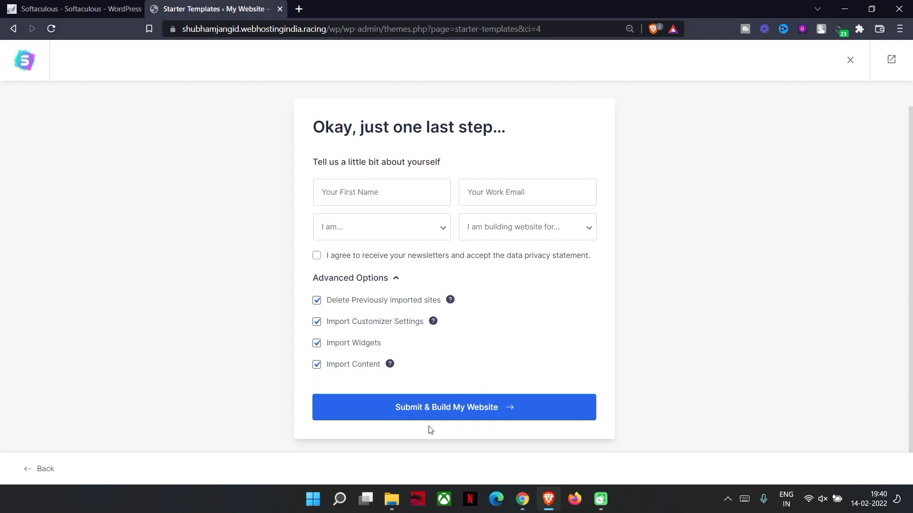
click(527, 405)
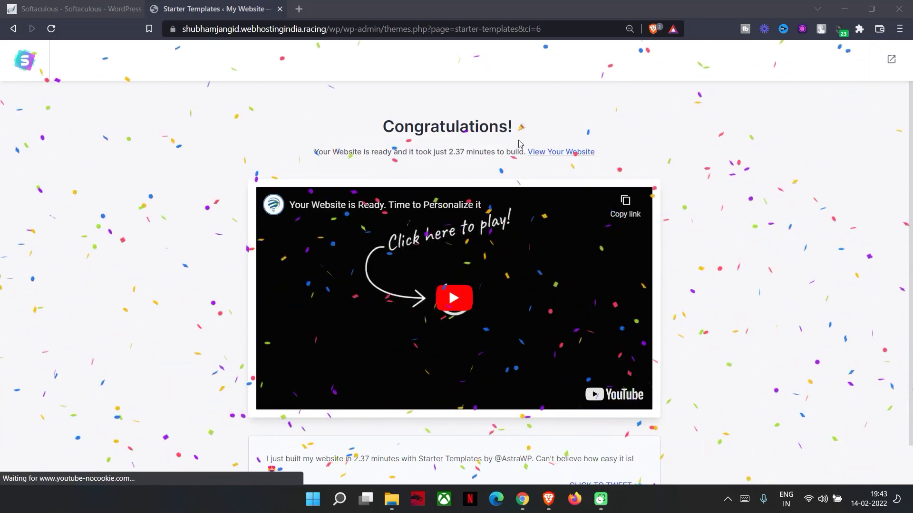
click(559, 151)
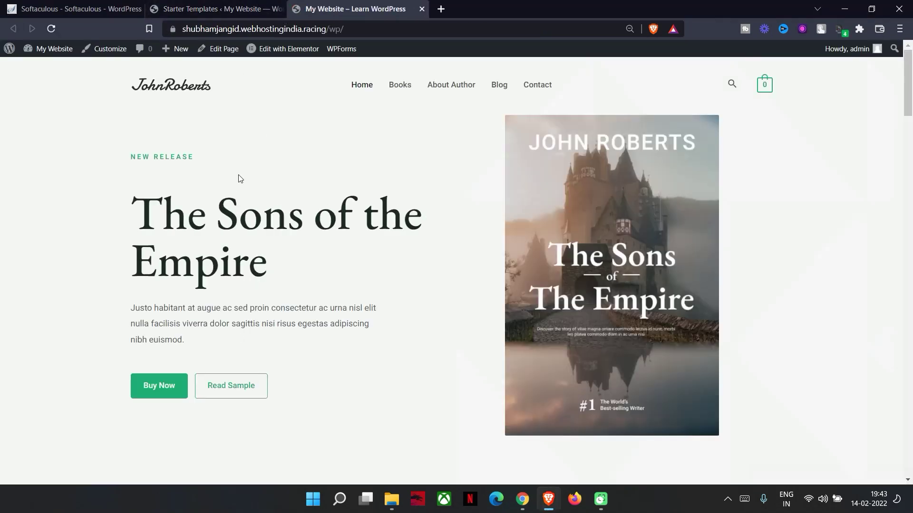
click(280, 9)
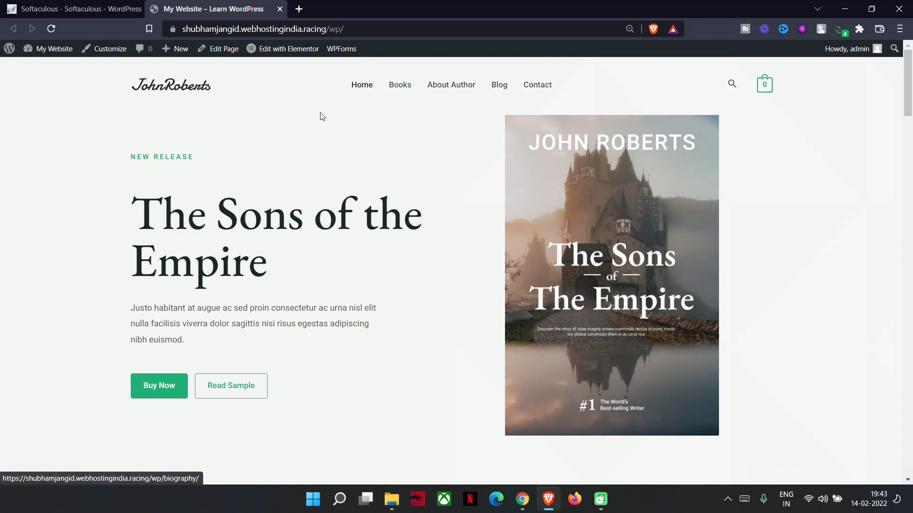
Step: Review the new site's home page from the book banner through Best Selling Books and YouTube videos to the footer
scroll(307, 185, down, 10)
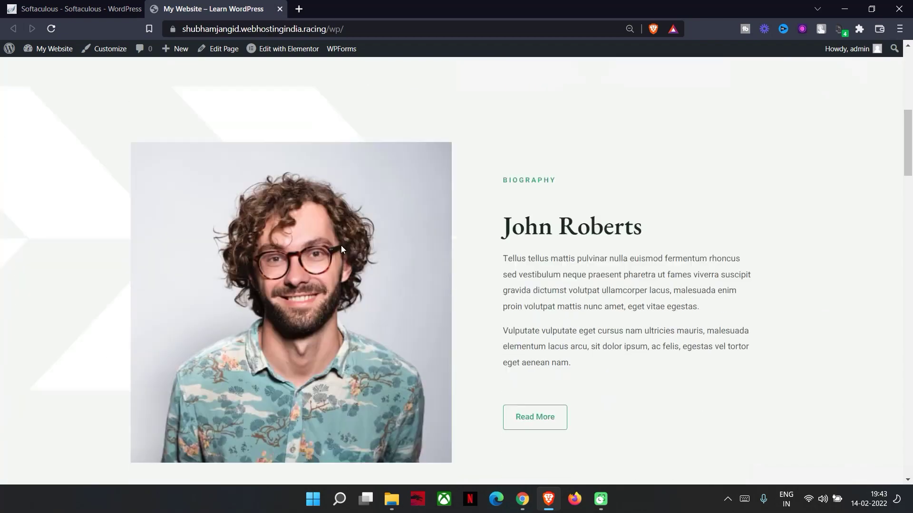
scroll(489, 267, up, 6)
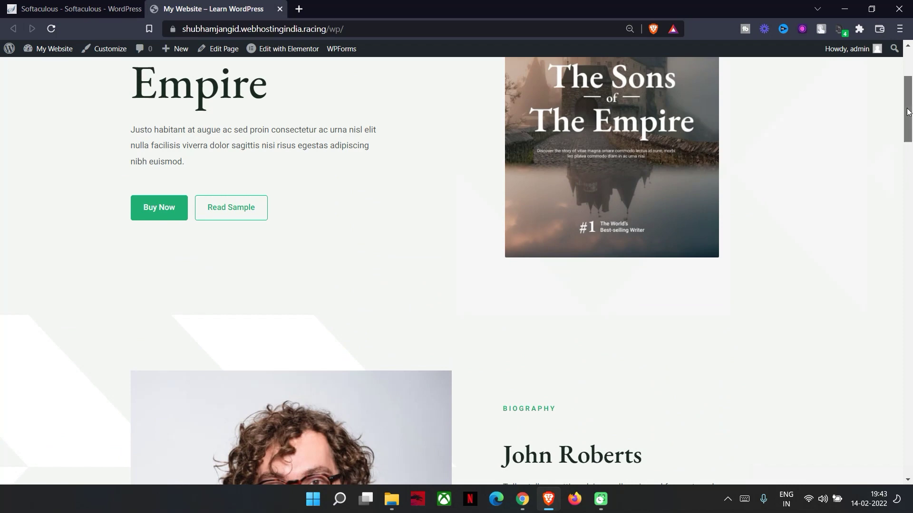
drag(909, 97, 909, 78)
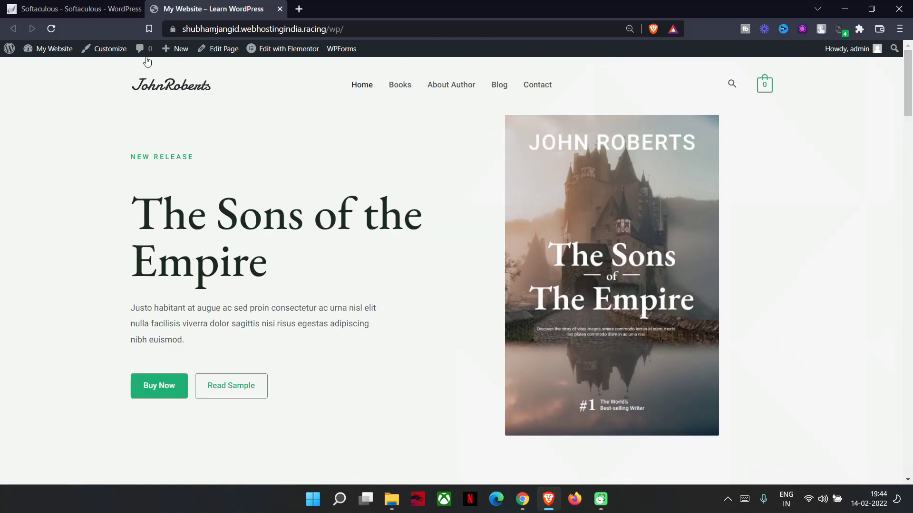
mouse_move(294, 62)
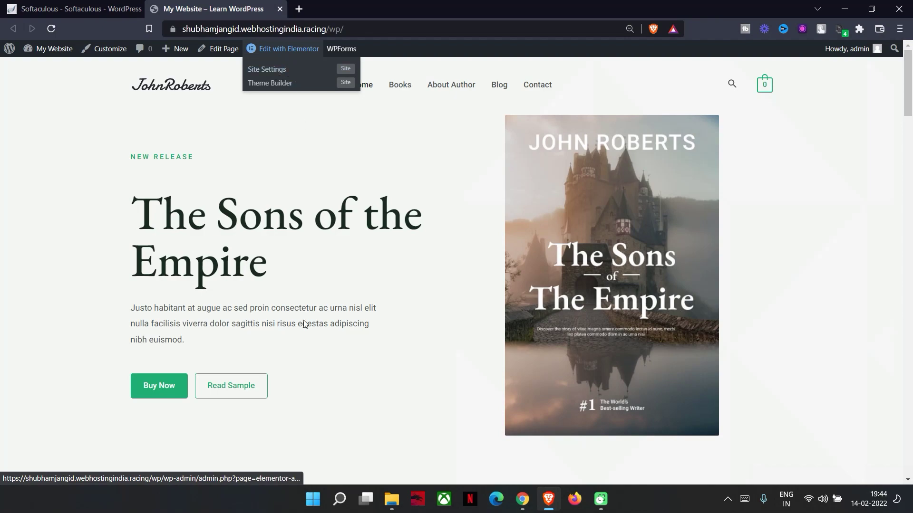
scroll(301, 370, down, 5)
scroll(300, 369, down, 15)
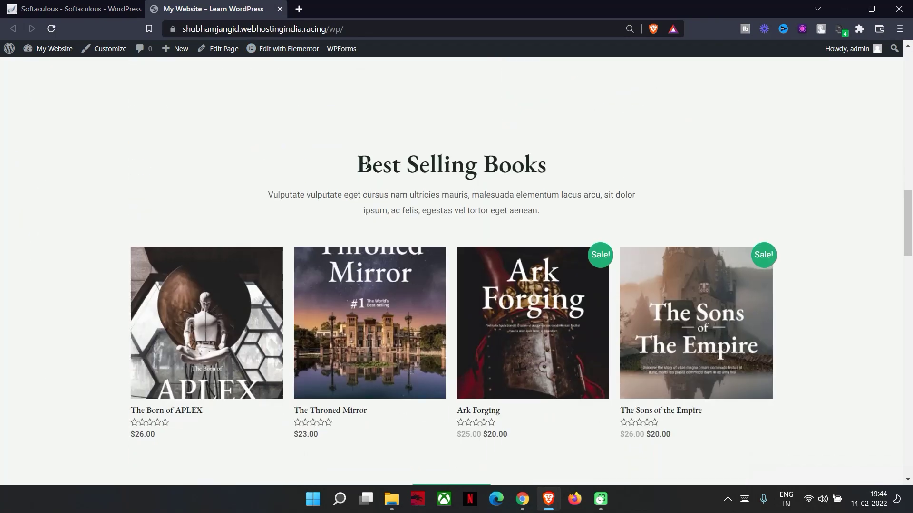
drag(357, 160, 499, 126)
scroll(465, 415, down, 15)
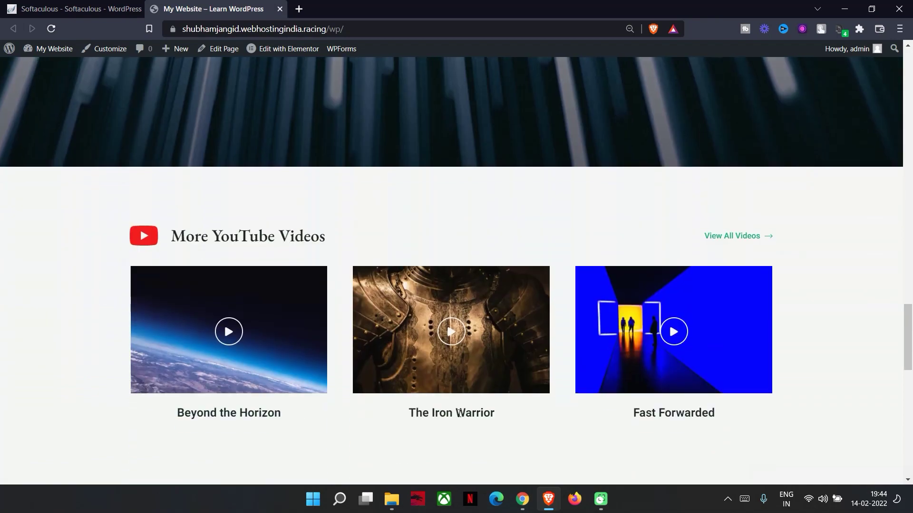
scroll(218, 386, down, 15)
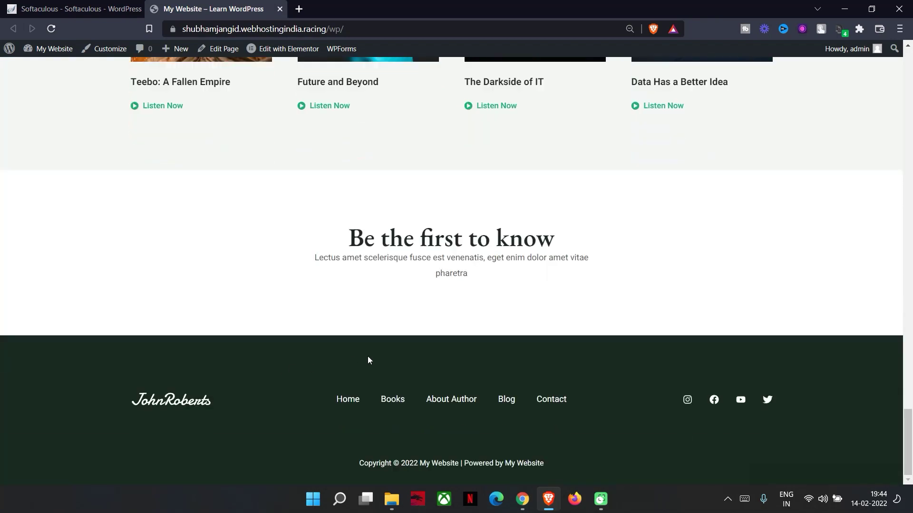
scroll(661, 423, up, 20)
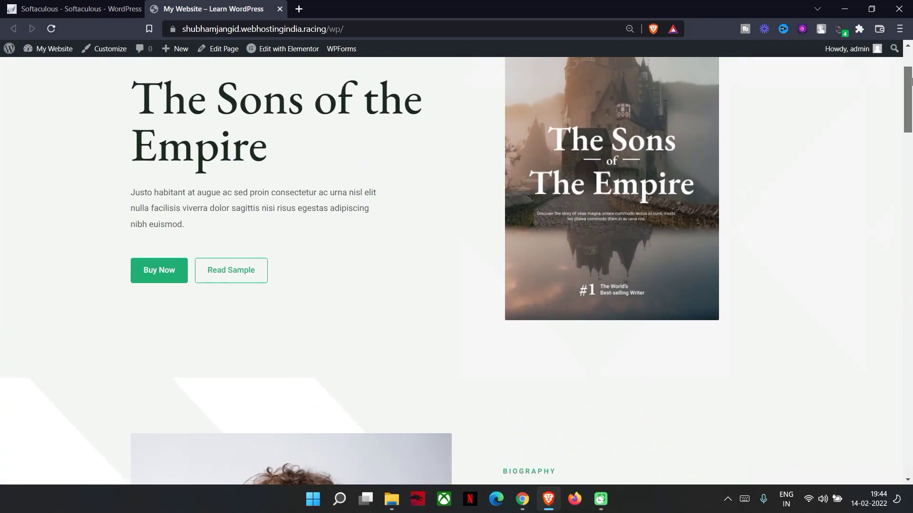
click(362, 84)
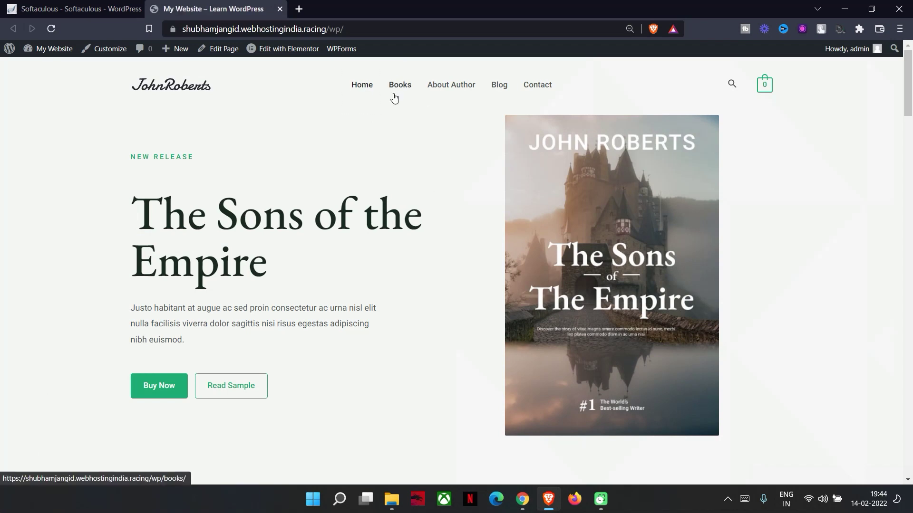
Step: Open the site's Books page and examine the new release section and the More Books listing
click(404, 107)
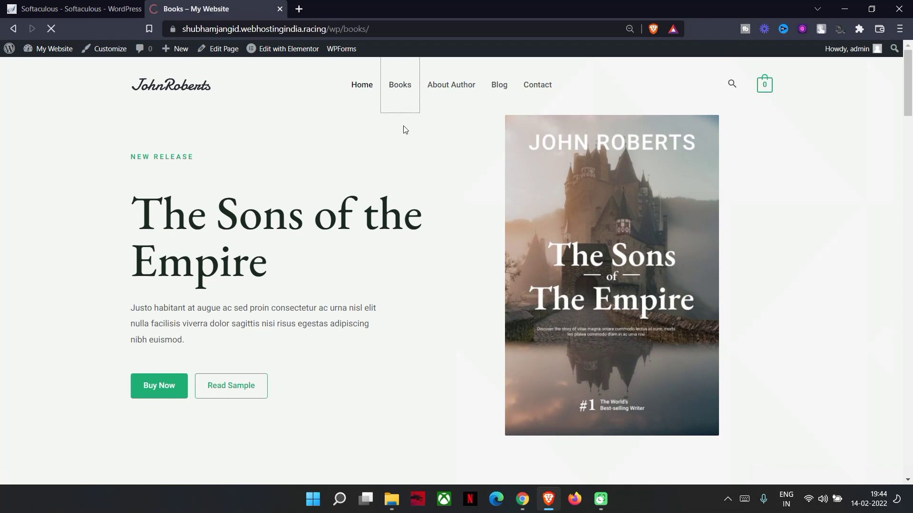
scroll(414, 306, down, 5)
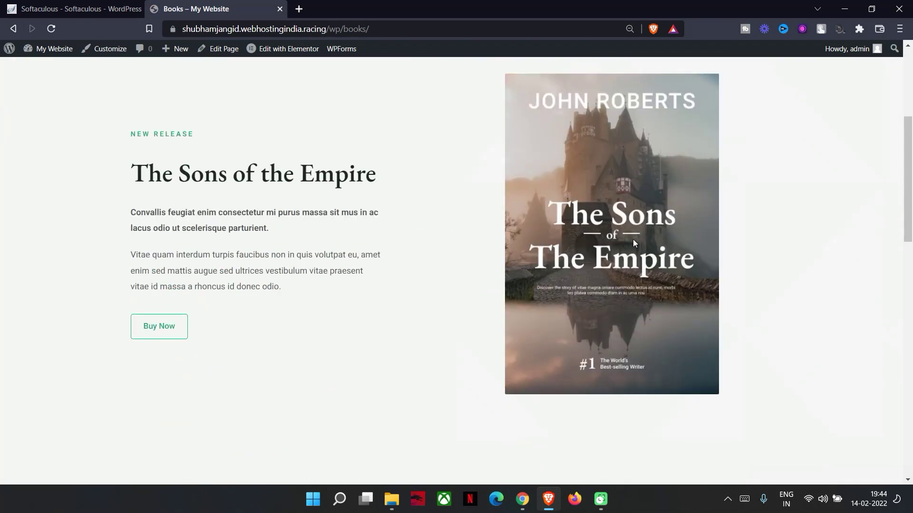
scroll(632, 239, down, 4)
scroll(369, 259, up, 5)
drag(203, 233, 316, 253)
click(617, 308)
scroll(617, 308, down, 10)
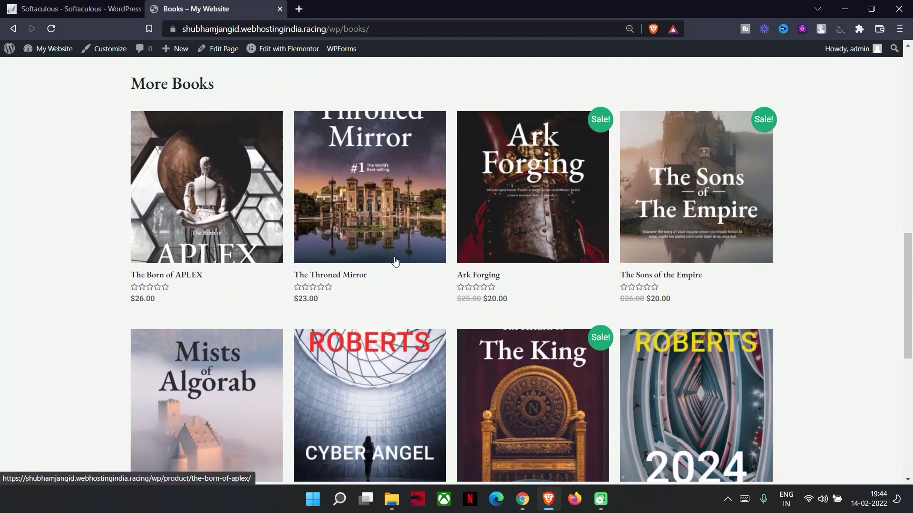
scroll(394, 261, down, 3)
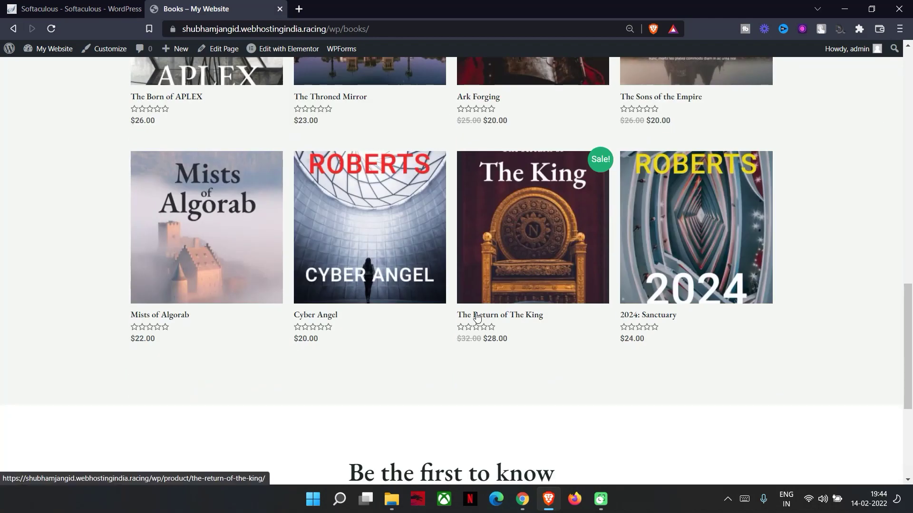
Step: Open the Ark Forging book's product page and add one copy to the cart
scroll(438, 279, up, 7)
scroll(486, 323, down, 3)
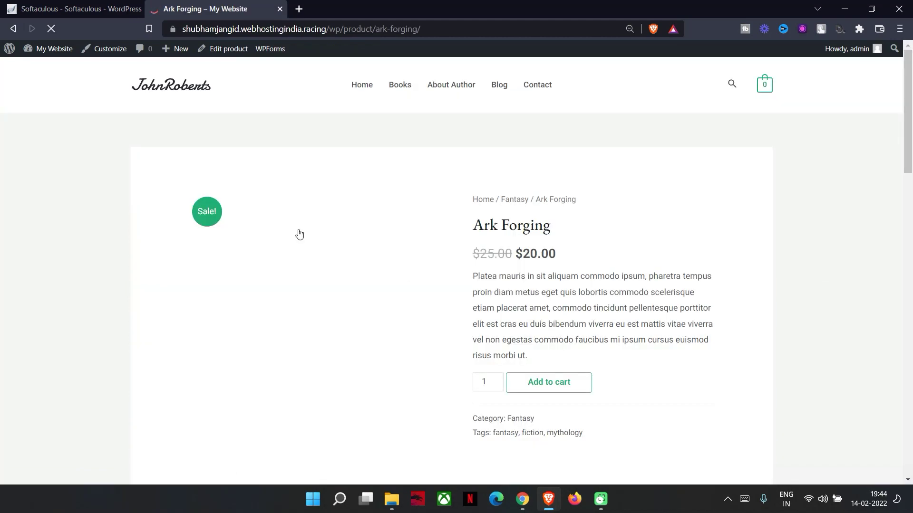
scroll(547, 352, down, 2)
click(541, 266)
scroll(547, 295, down, 3)
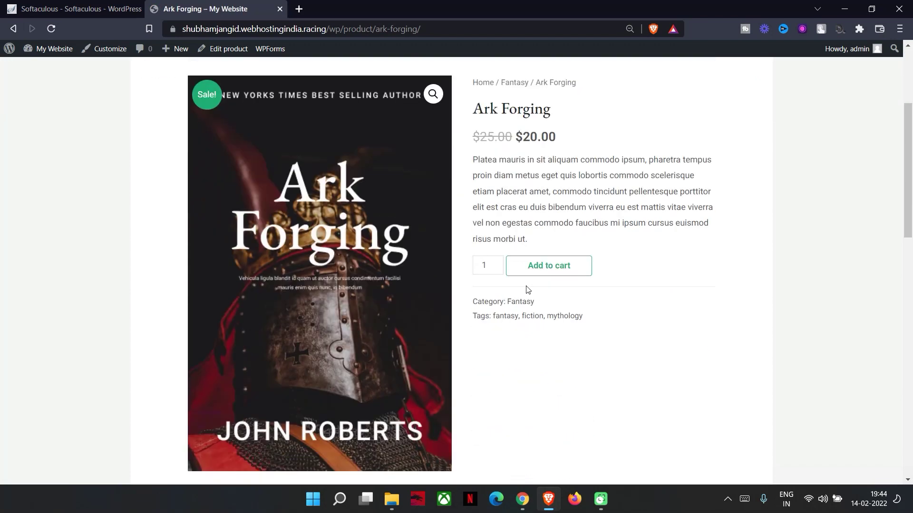
scroll(544, 288, up, 2)
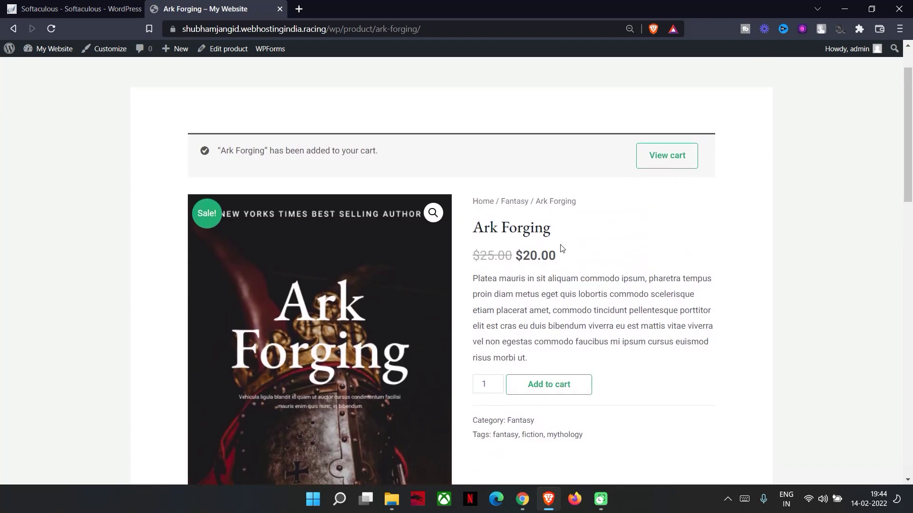
Step: View the cart, proceed to checkout to examine the billing form and order summary, and return to the site's home page
click(685, 157)
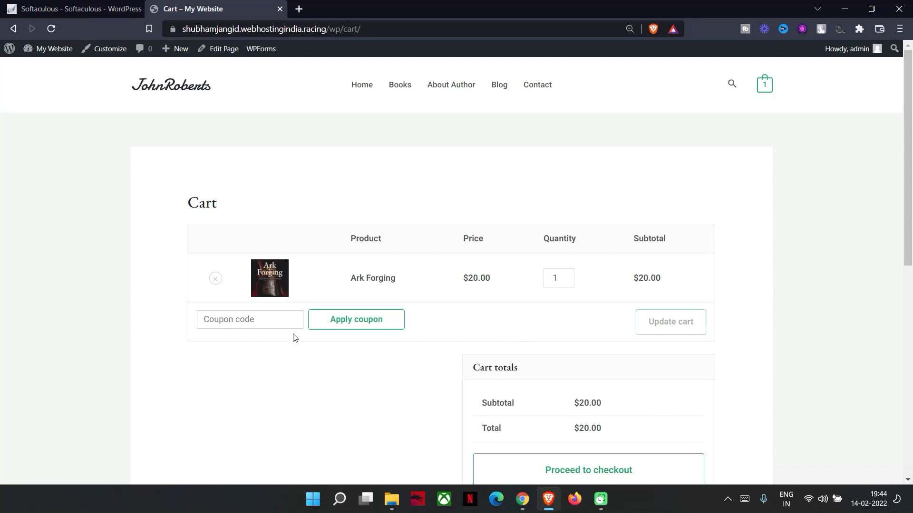
scroll(331, 403, down, 4)
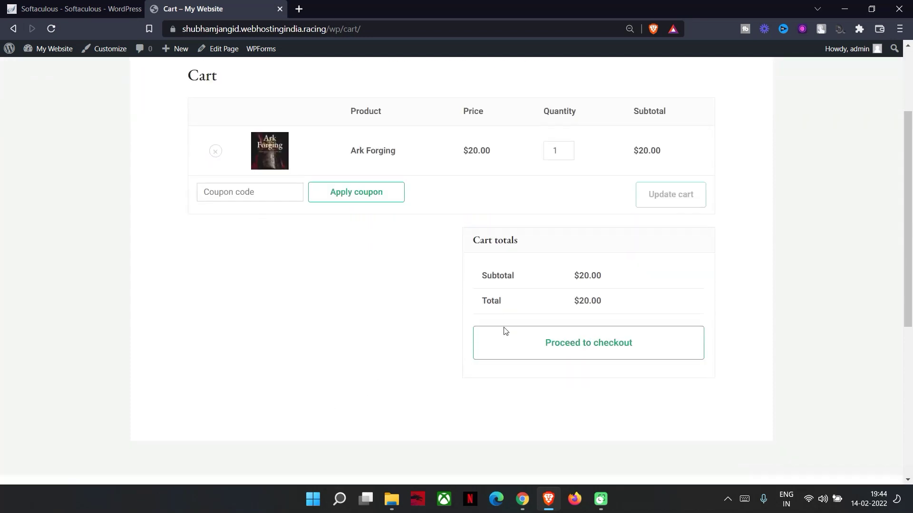
click(573, 307)
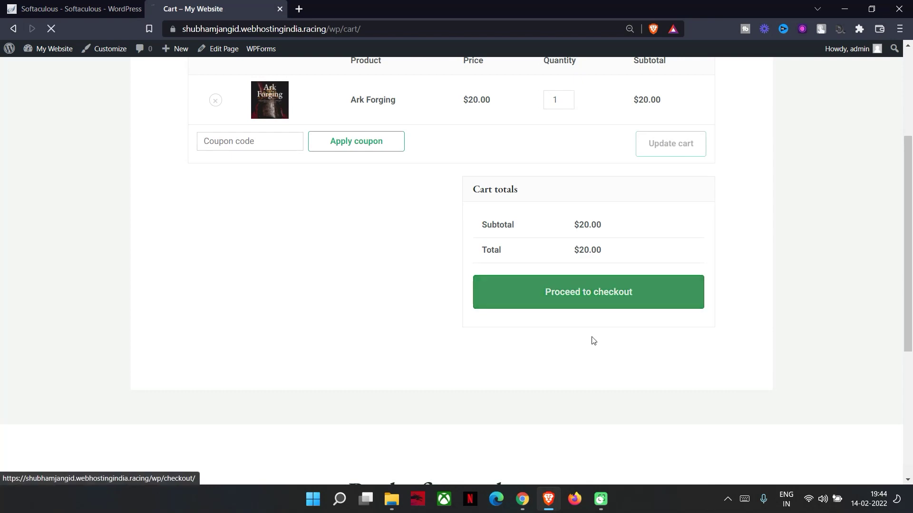
scroll(312, 243, down, 9)
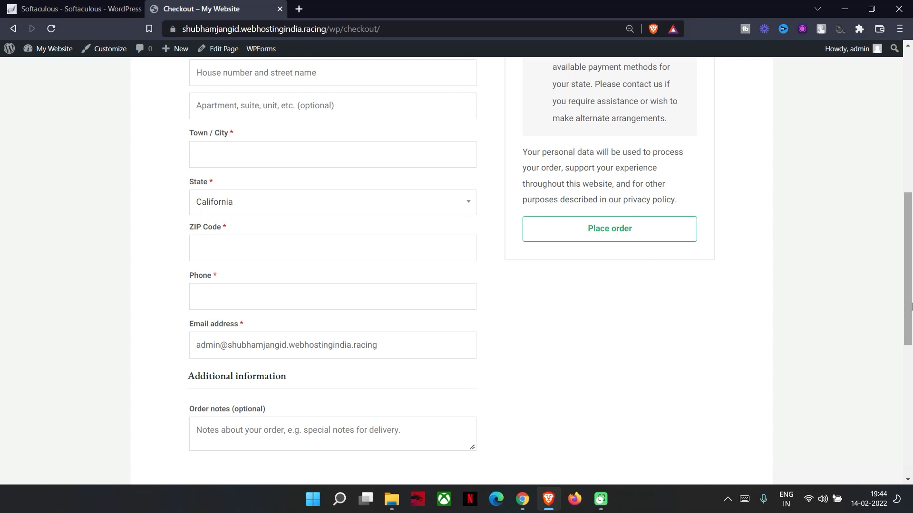
scroll(910, 333, up, 9)
scroll(912, 355, down, 4)
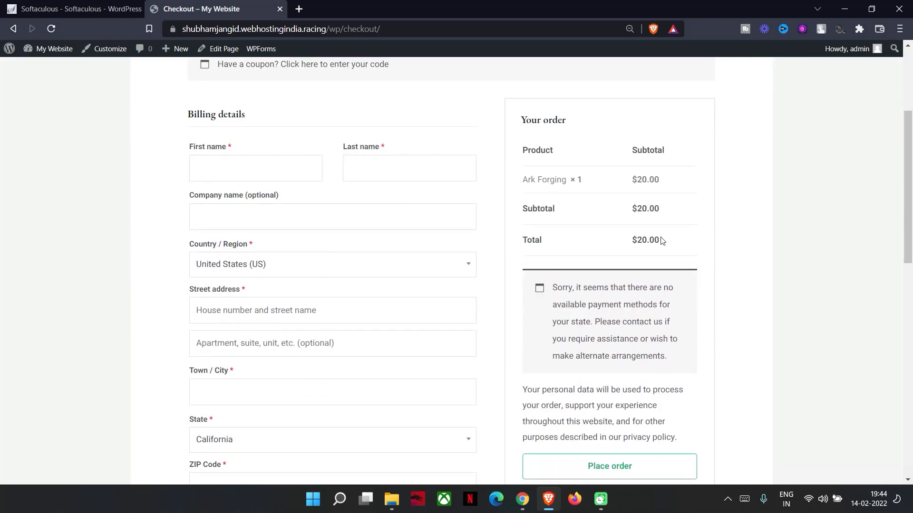
click(14, 29)
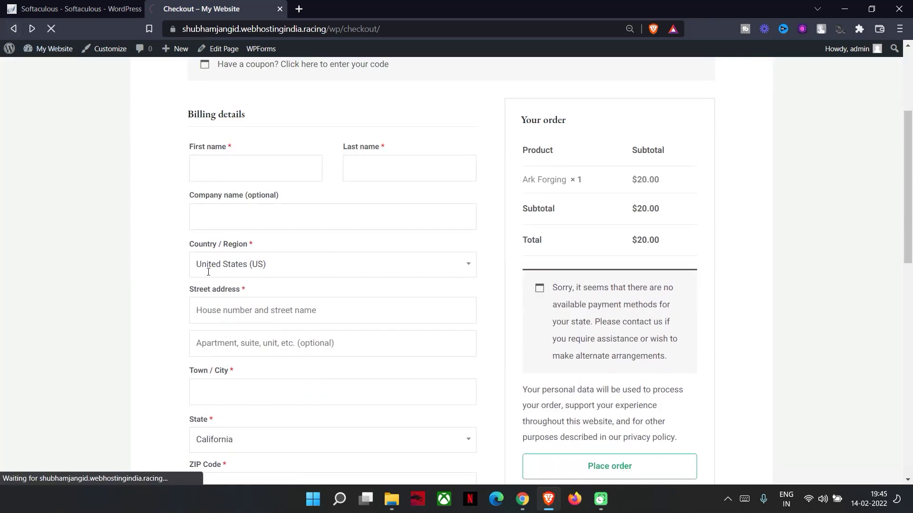
key(alt+Left)
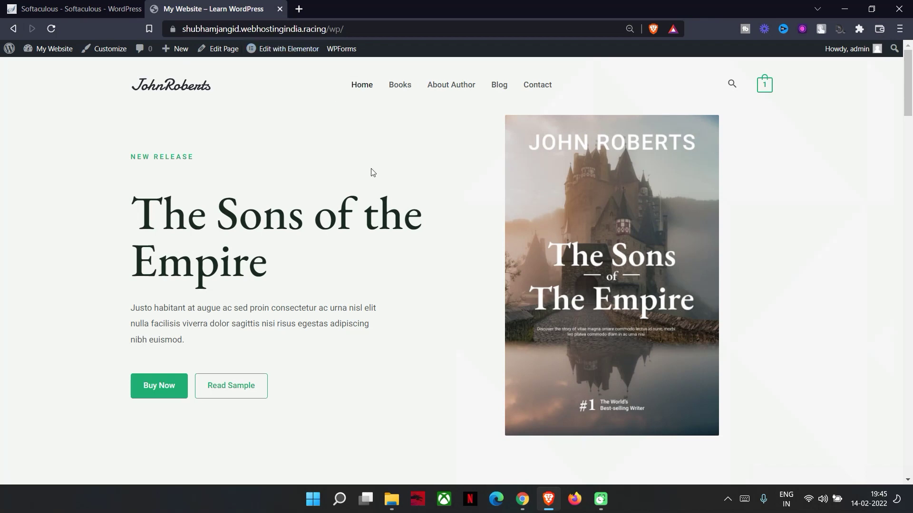
Step: Open the WordPress administrative URL from the Softaculous installation page and re-enter the cPanel account password to renew the session
click(129, 4)
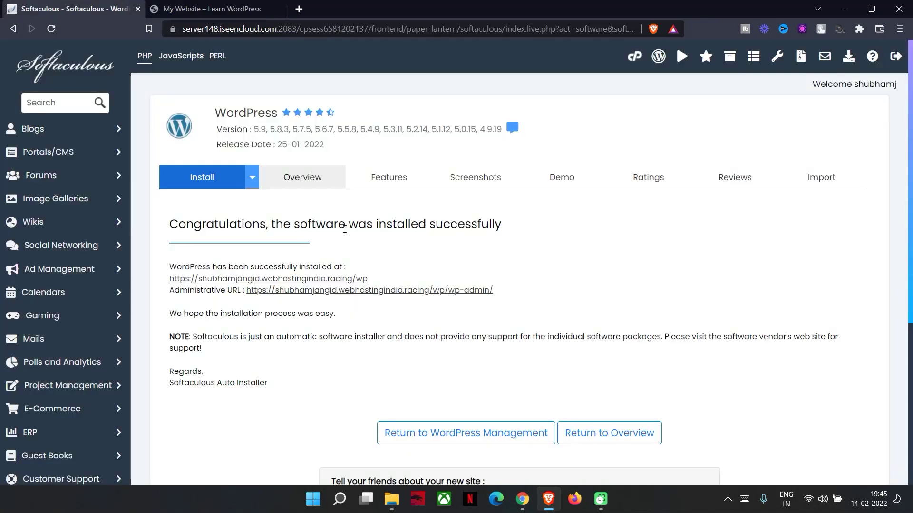
click(386, 296)
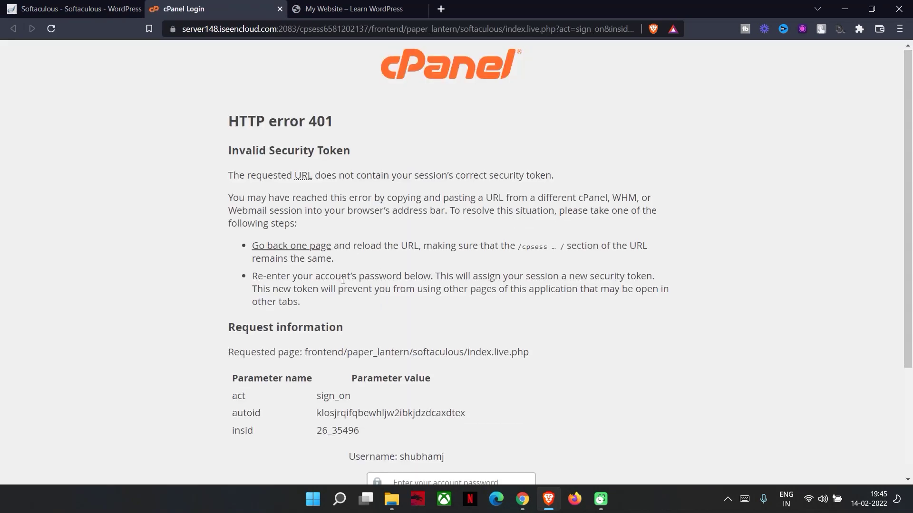
scroll(393, 326, down, 2)
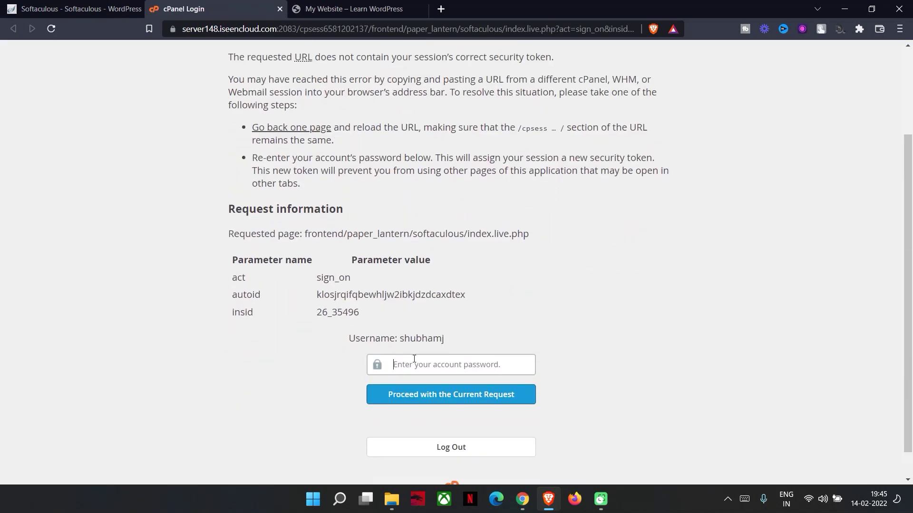
key(ctrl+v)
click(438, 400)
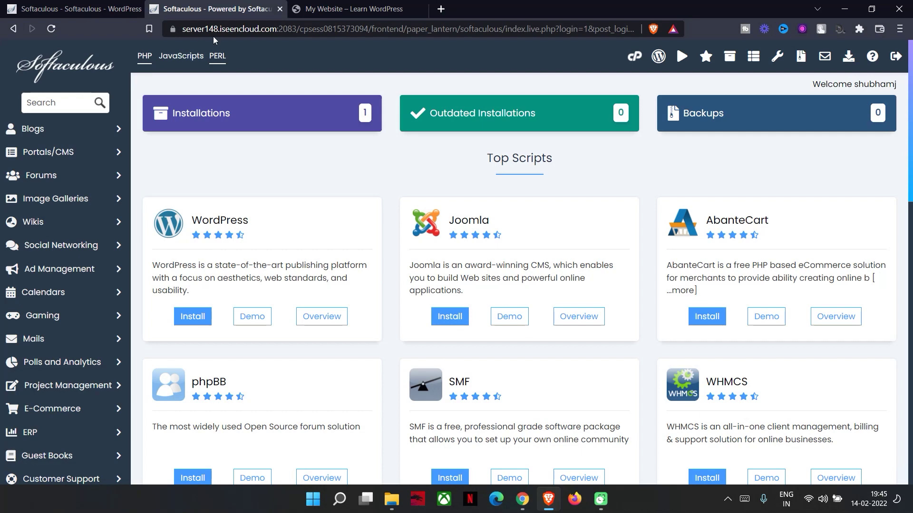
Step: Retry the administrative URL, close the extra Softaculous tab, and reach the site's WordPress dashboard through the installations list
click(88, 14)
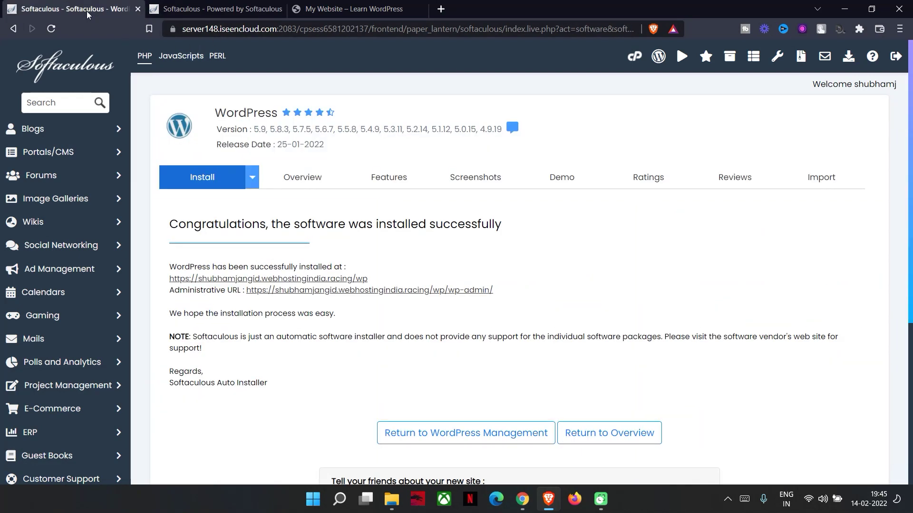
click(371, 290)
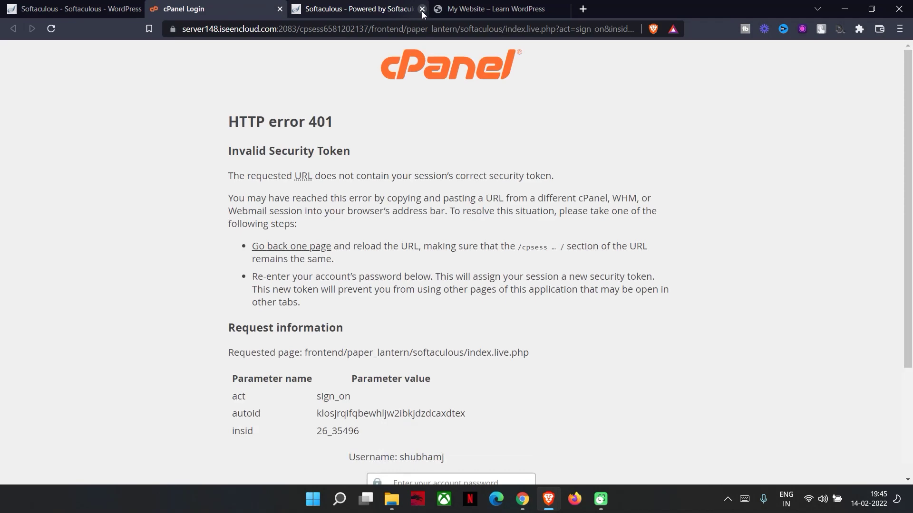
click(422, 9)
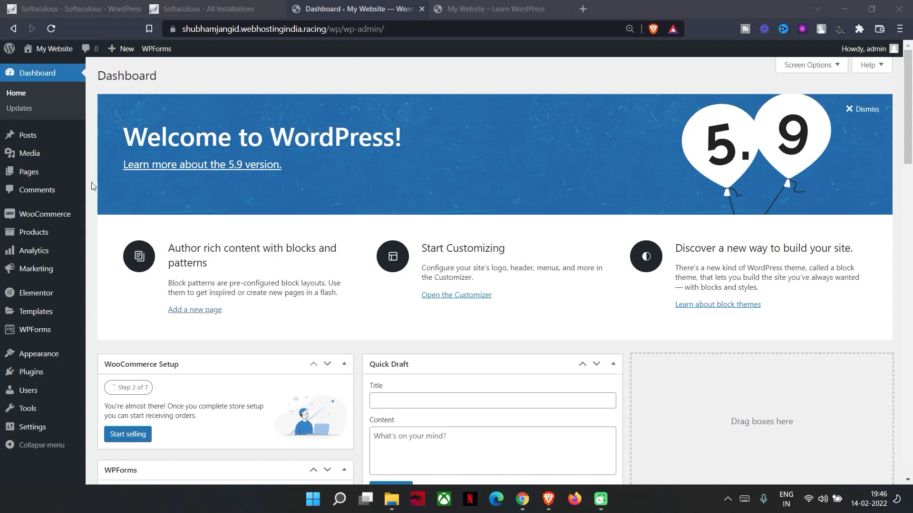
Step: Open WooCommerce, examine the store details form of its setup wizard, and return to the WordPress dashboard
click(40, 219)
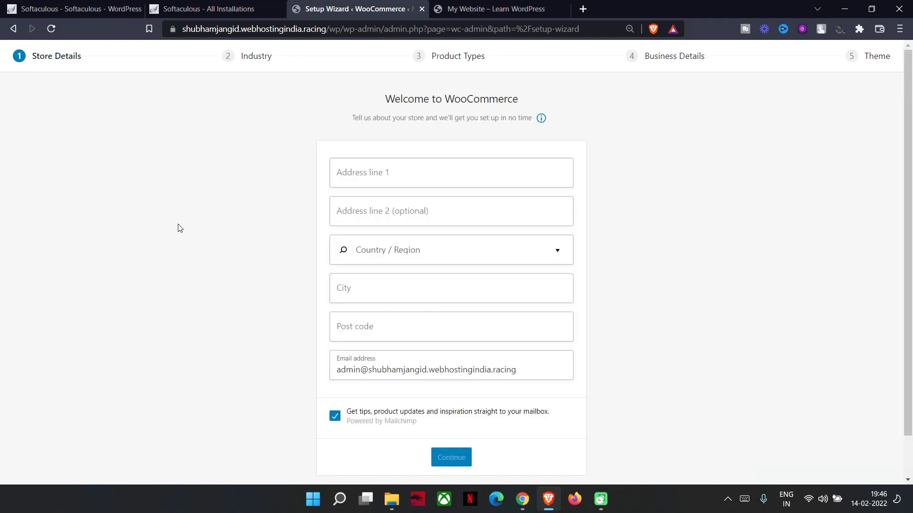
scroll(618, 228, down, 1)
scroll(535, 285, up, 1)
click(14, 29)
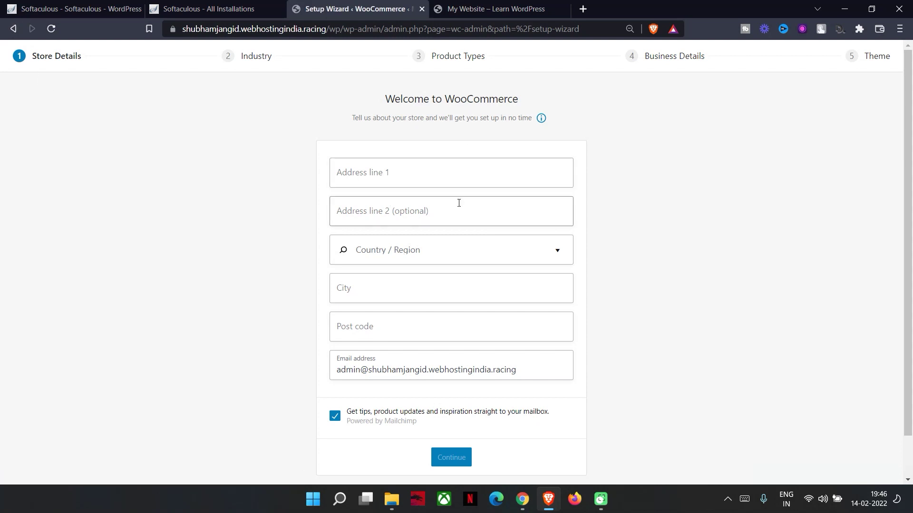
click(14, 29)
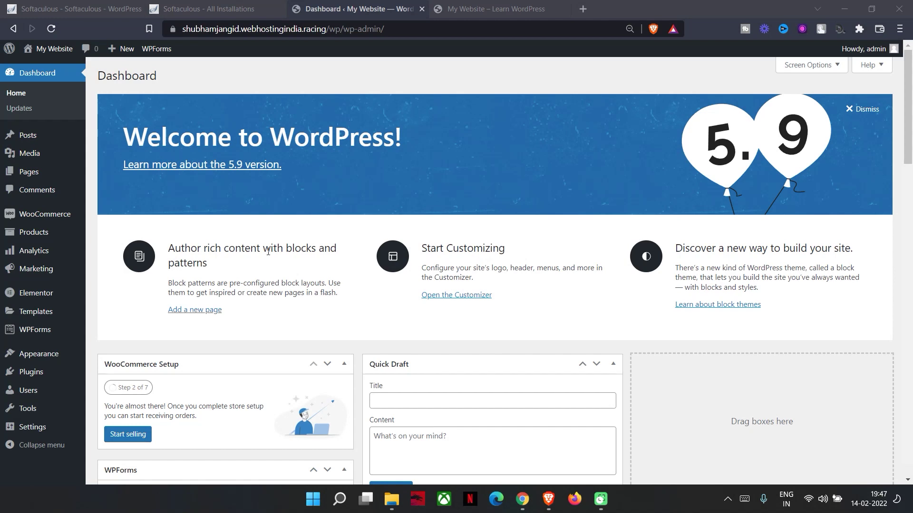
Step: View the store's Analytics overview and examine the list of all products
click(45, 247)
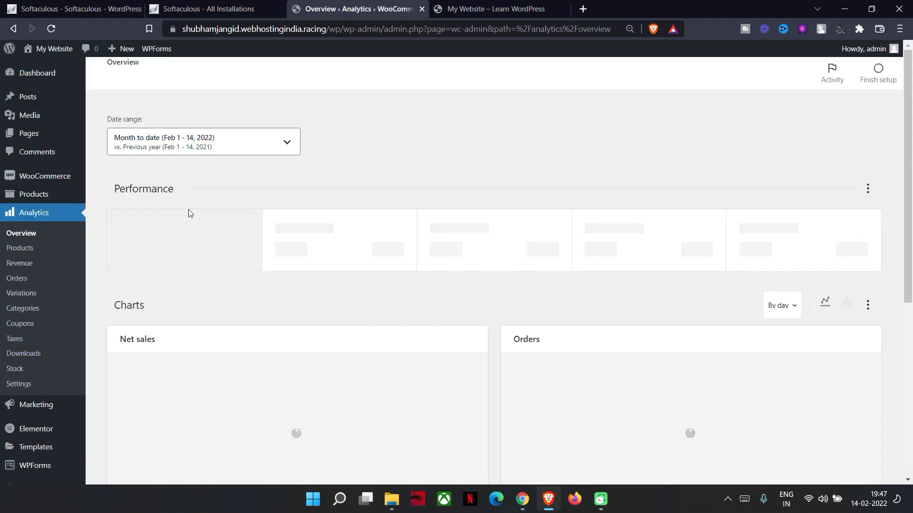
click(54, 195)
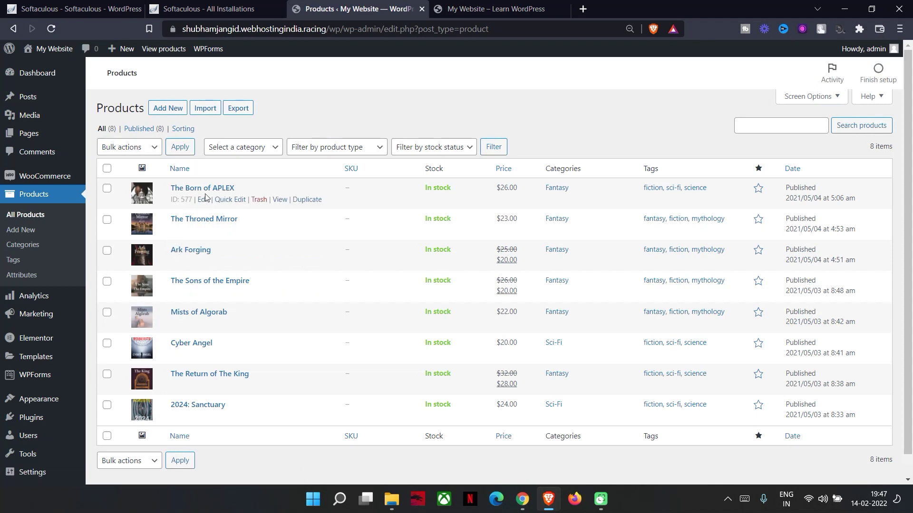
scroll(204, 380, down, 1)
scroll(150, 138, up, 1)
Step: Open The Born of APLEX for editing and examine its regular and sale price fields and short description
click(203, 202)
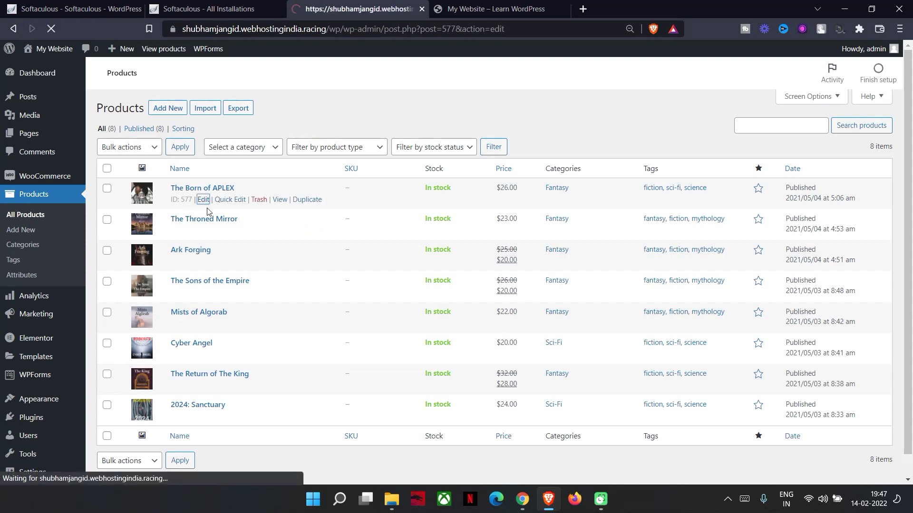
scroll(200, 278, down, 2)
scroll(200, 278, up, 2)
scroll(383, 253, down, 3)
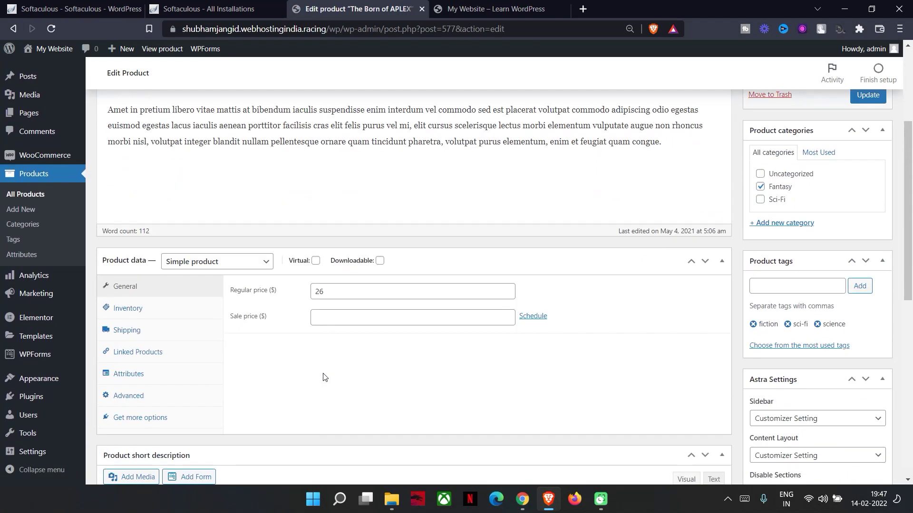
click(325, 295)
click(332, 318)
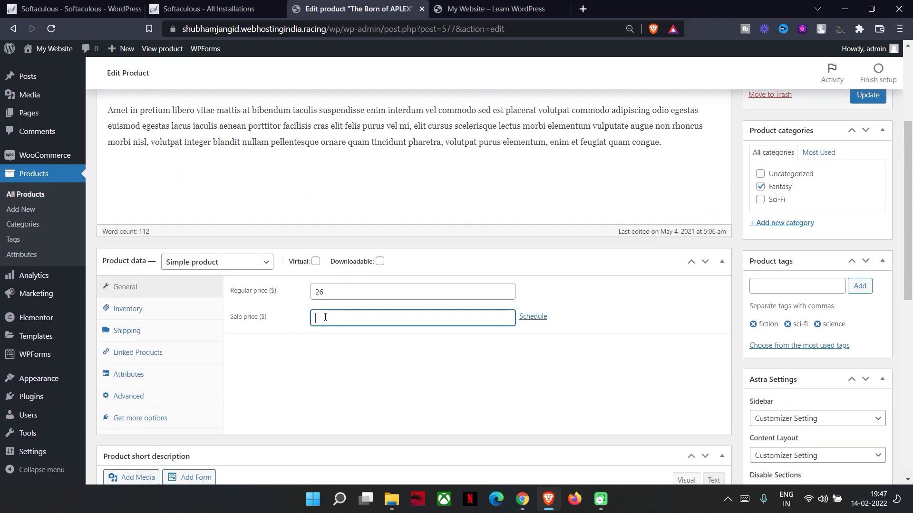
scroll(327, 334, down, 3)
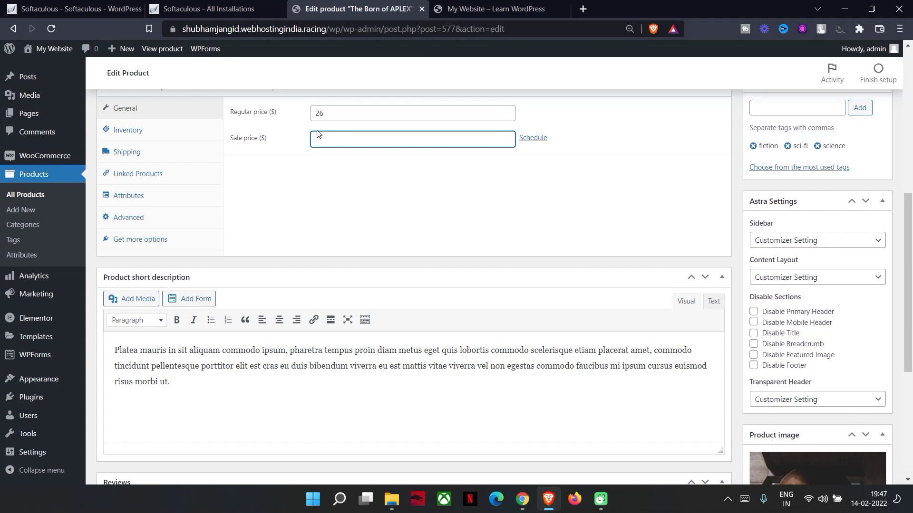
scroll(478, 205, up, 3)
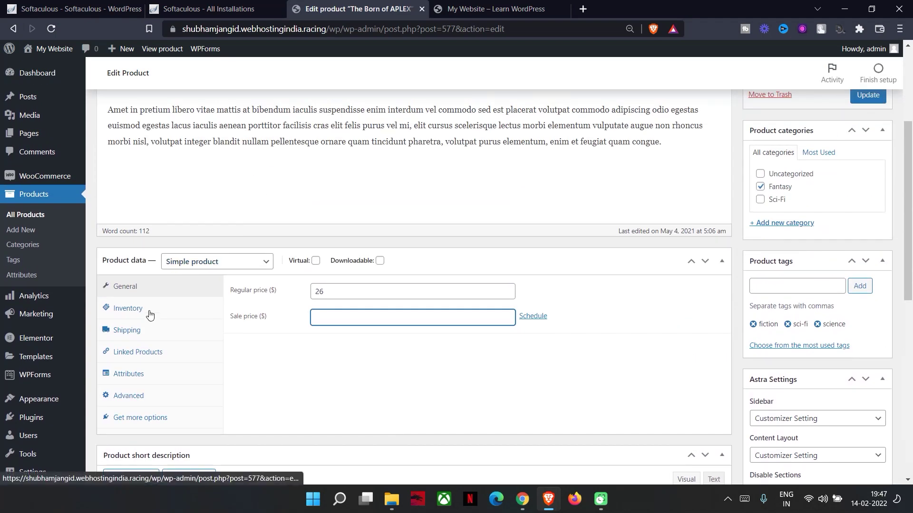
Step: Examine the book's Inventory, Shipping, Linked Products, Attributes, Advanced and Get more options product data
click(147, 312)
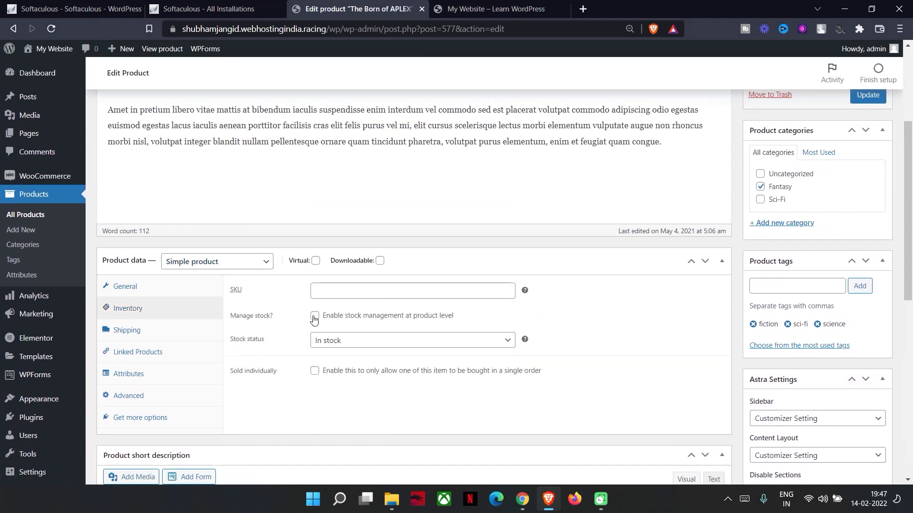
click(177, 339)
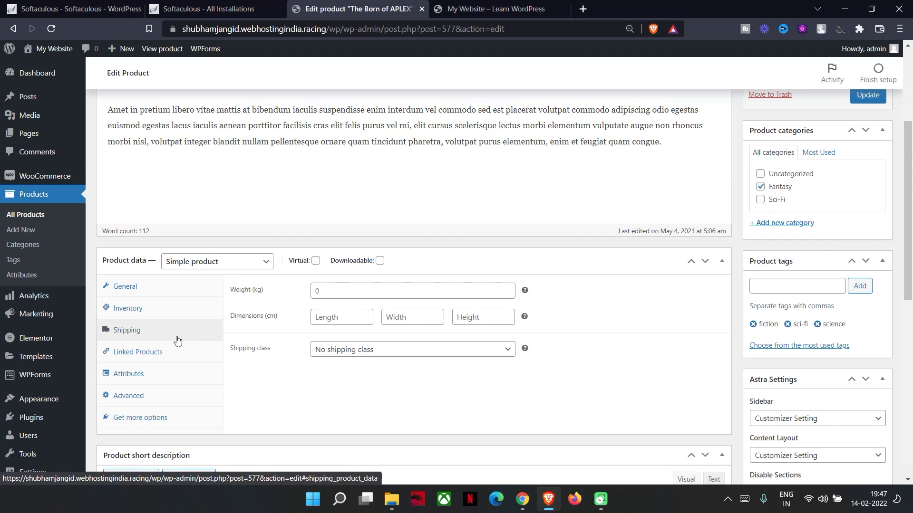
click(160, 351)
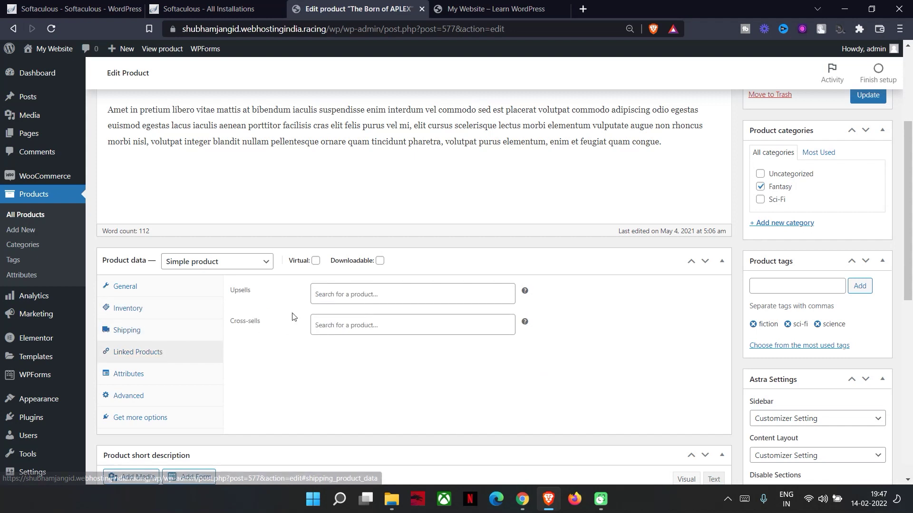
click(209, 372)
click(138, 397)
click(147, 420)
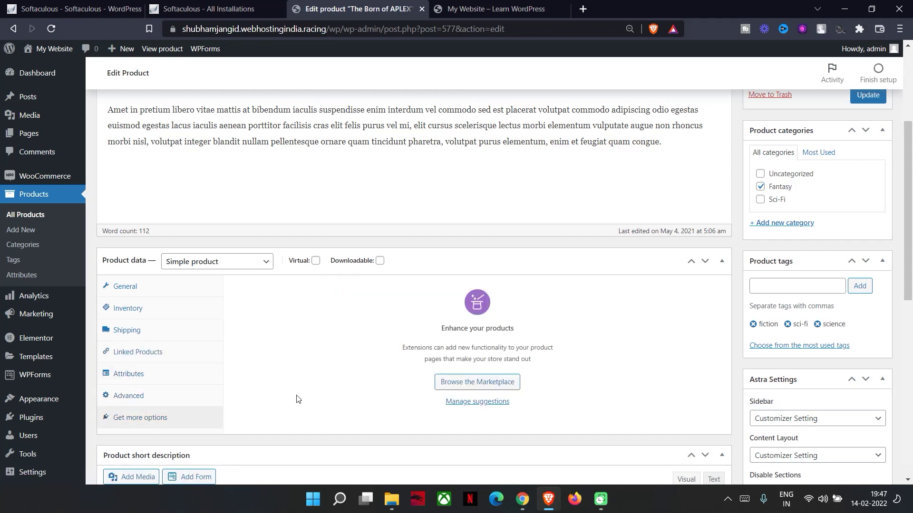
Step: View the product categories, return to the list of all products, and start a new product
click(24, 244)
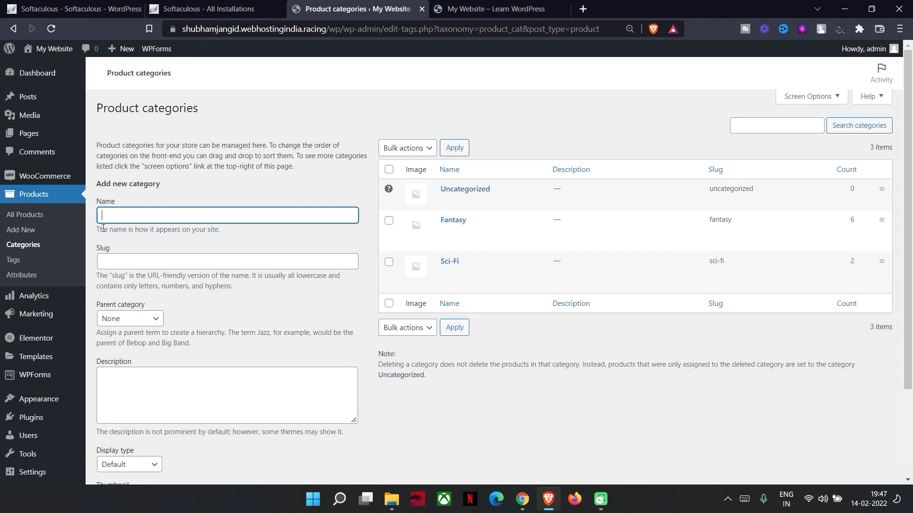
click(25, 214)
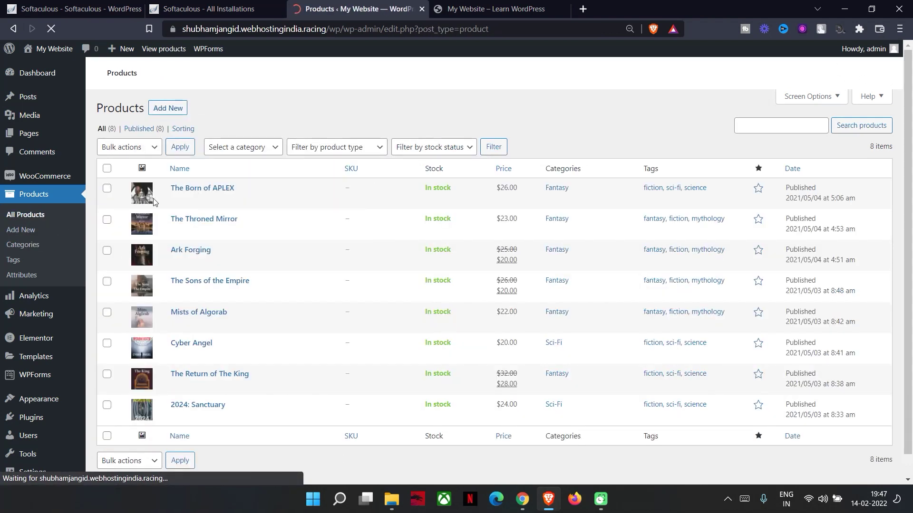
click(172, 115)
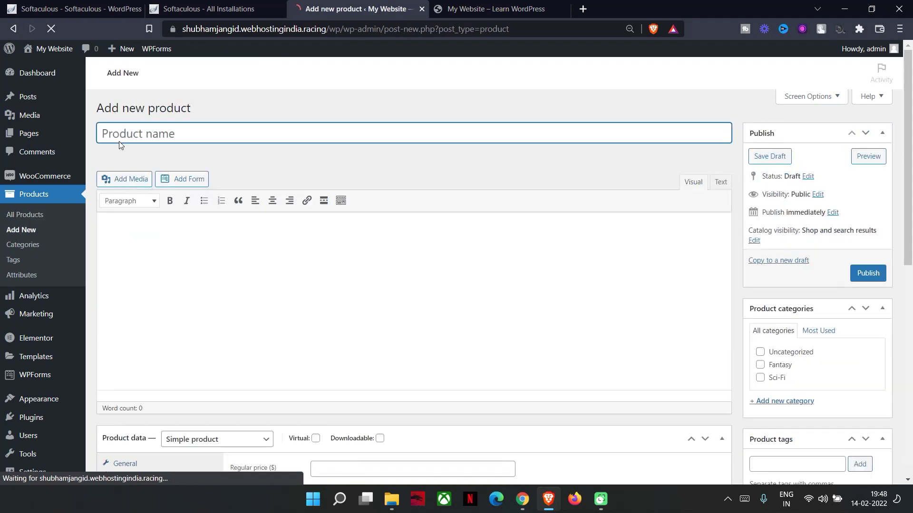
Step: Examine the blank product form's description, regular and sale price, short description and product image fields
click(129, 259)
scroll(128, 261, down, 2)
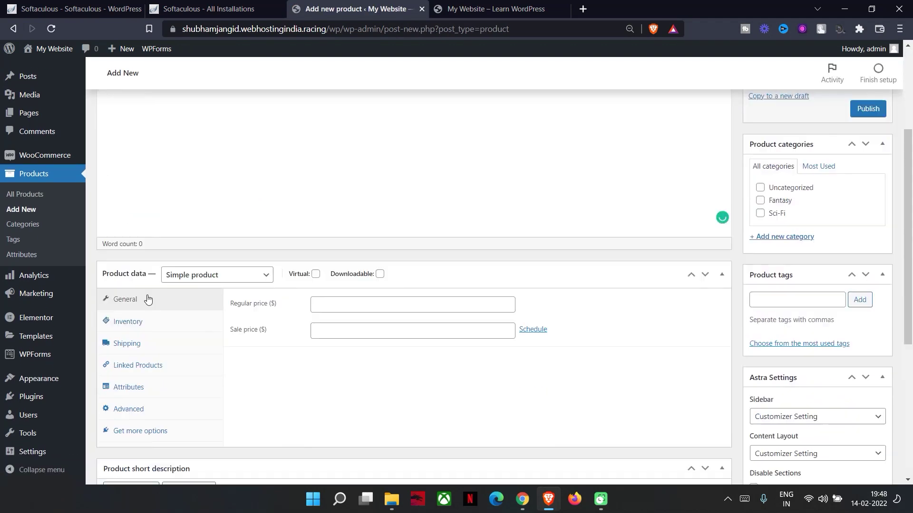
scroll(128, 261, down, 3)
click(320, 232)
click(328, 256)
scroll(309, 373, down, 4)
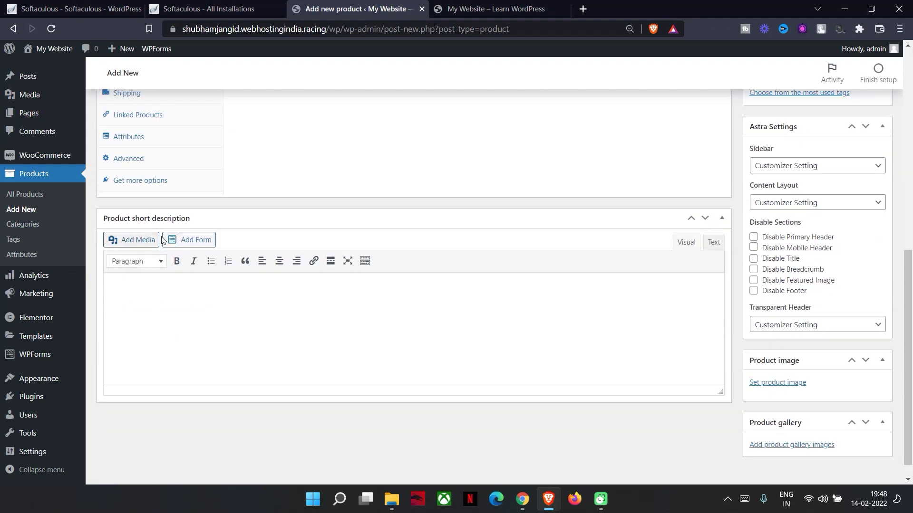
Step: Switch to the live book store's home page and examine its featured book, author biography and awards
click(465, 5)
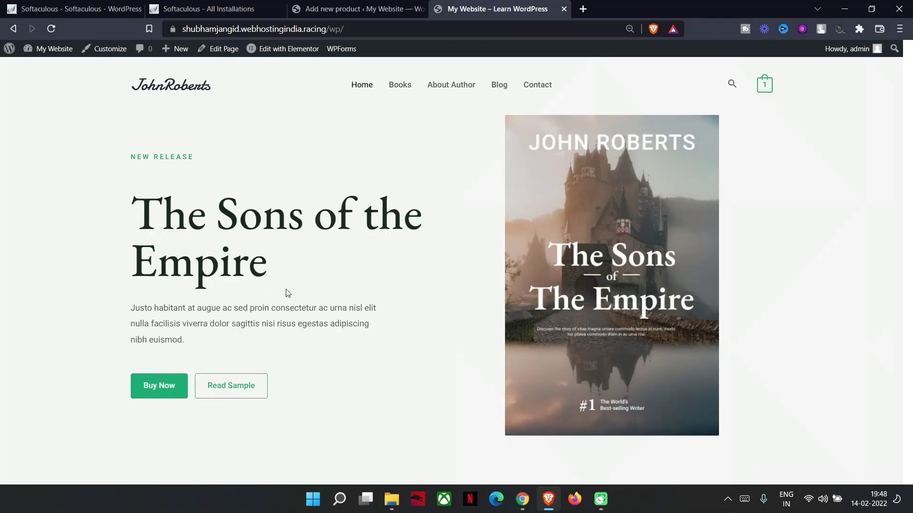
scroll(222, 179, down, 4)
scroll(373, 189, up, 4)
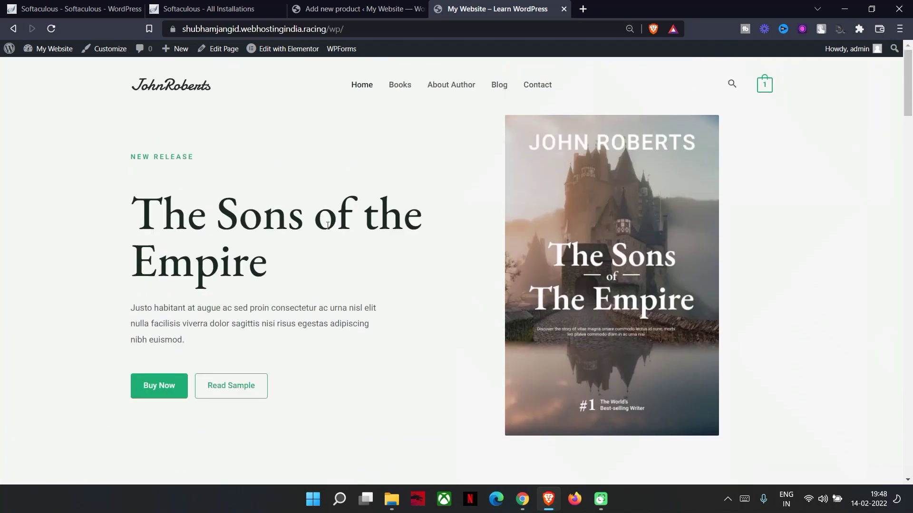
drag(209, 214, 278, 231)
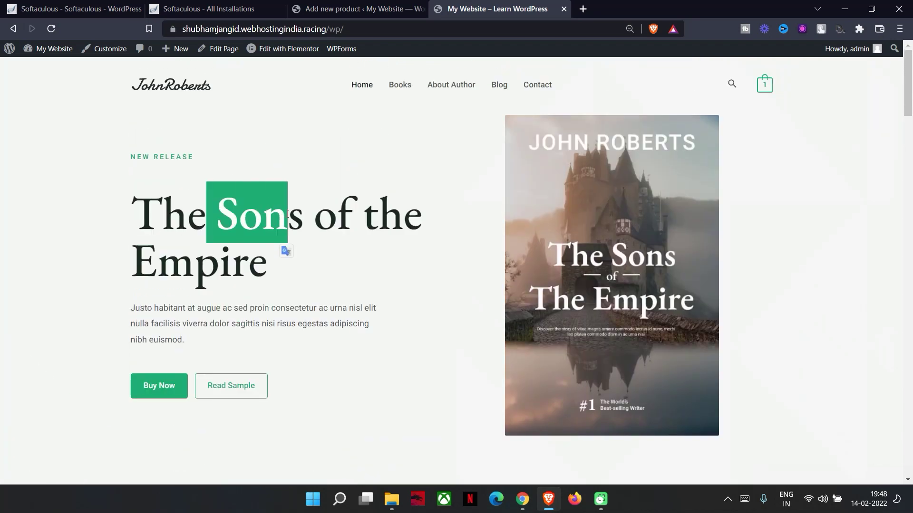
scroll(324, 305, down, 8)
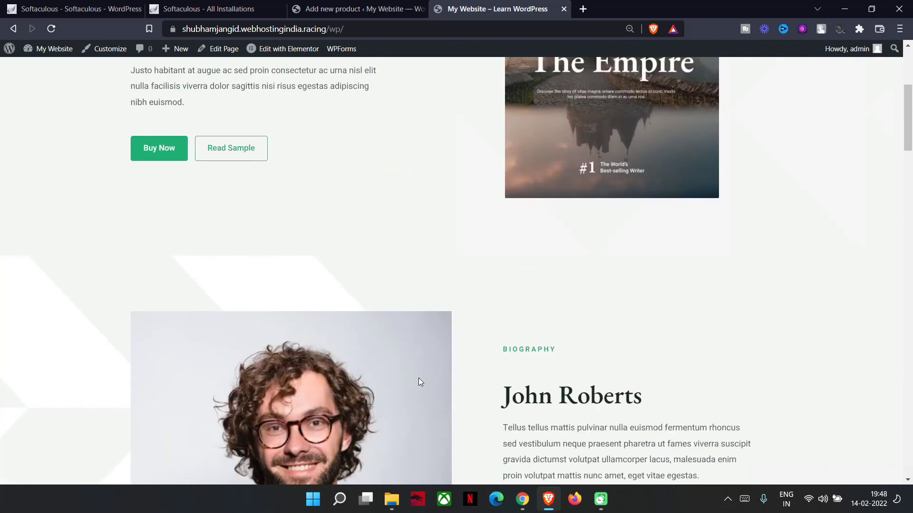
drag(511, 275, 602, 277)
scroll(137, 241, down, 5)
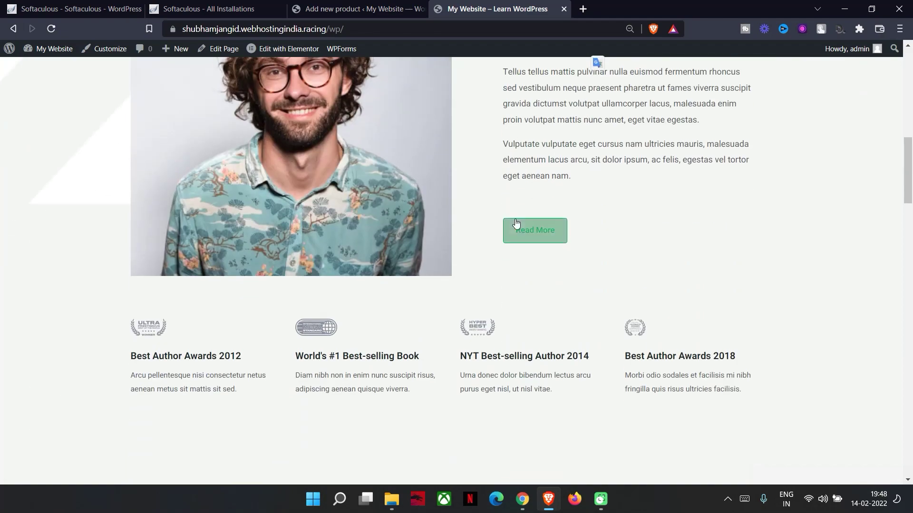
scroll(523, 238, up, 3)
drag(529, 247, 695, 269)
scroll(625, 294, down, 4)
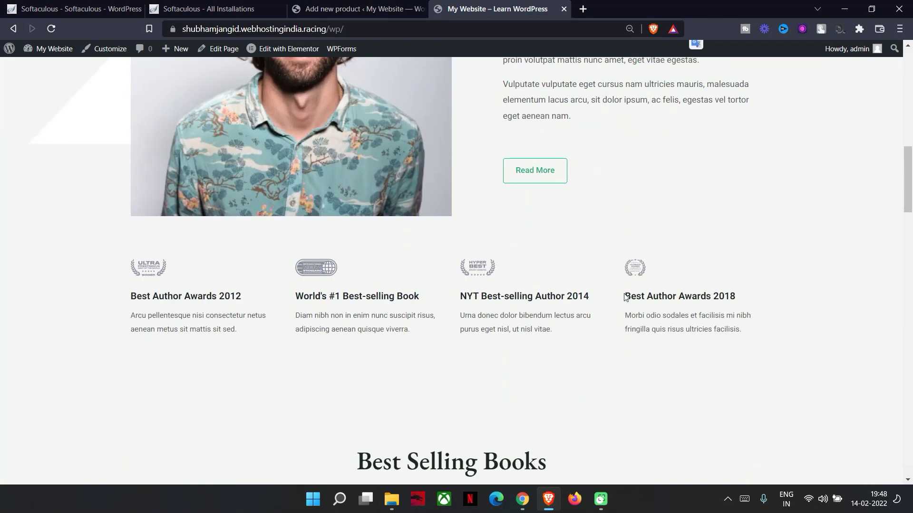
Step: Examine the home page's Best Selling Books section and try the Shop All Books link
scroll(625, 296, down, 5)
drag(358, 225, 596, 199)
scroll(375, 309, down, 9)
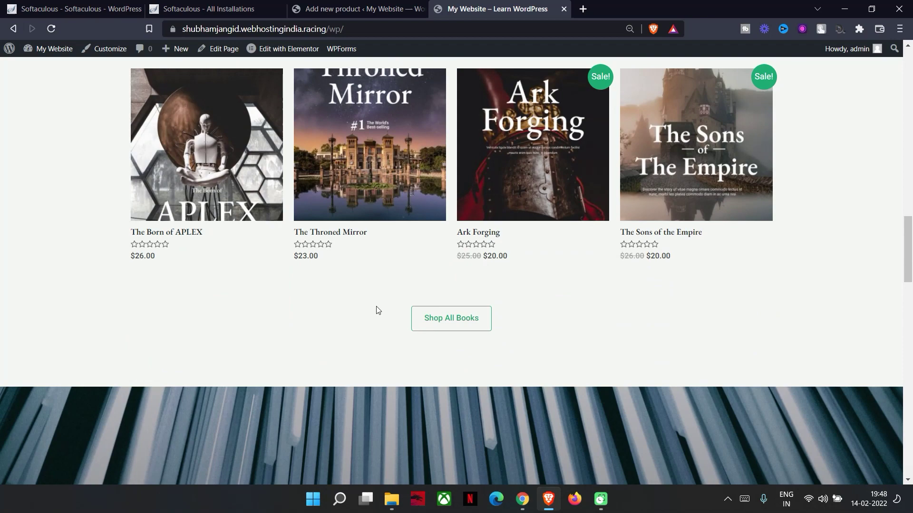
scroll(363, 244, up, 3)
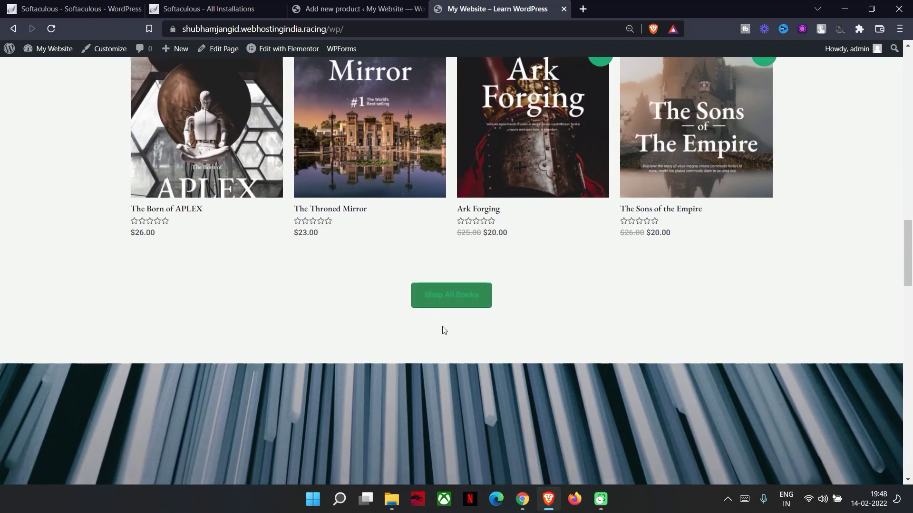
scroll(442, 329, down, 2)
click(453, 207)
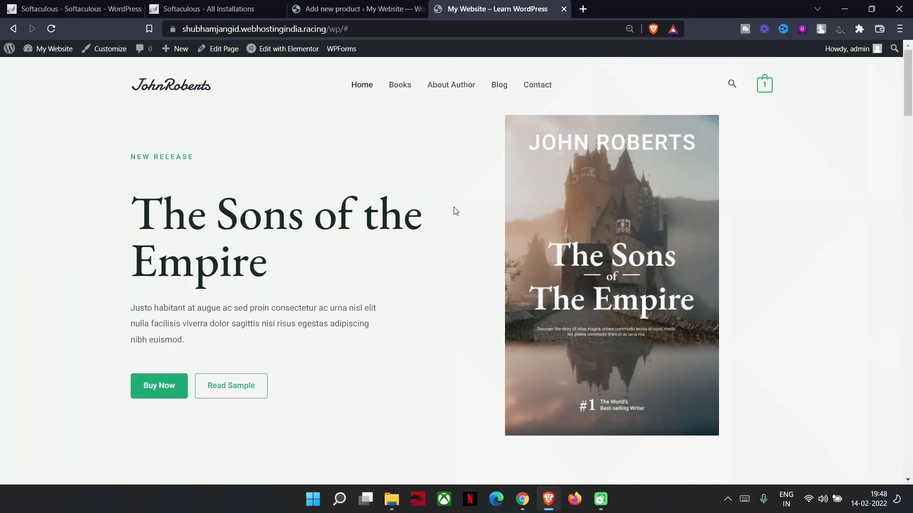
Step: Open The Throned Mirror from the Best Selling Books section and copy its title
scroll(455, 211, down, 16)
scroll(626, 371, up, 12)
scroll(792, 248, up, 4)
scroll(523, 343, down, 18)
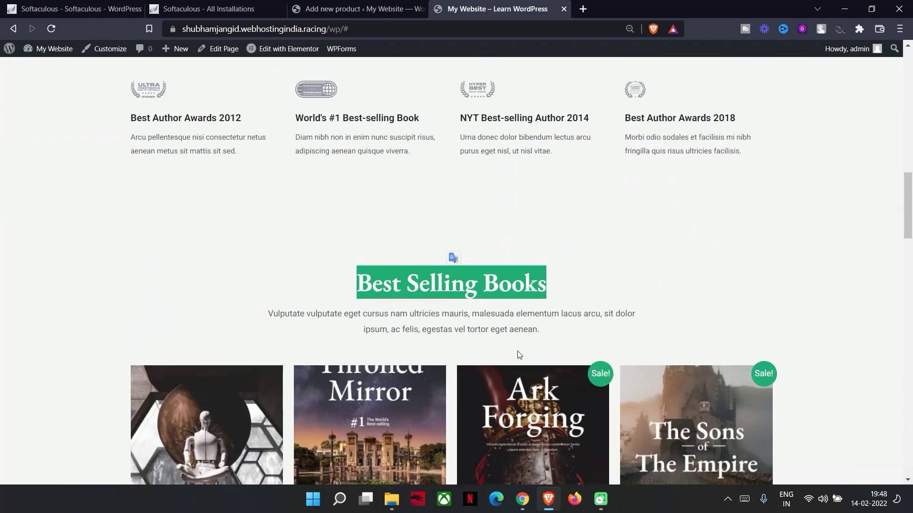
scroll(519, 355, down, 3)
click(316, 354)
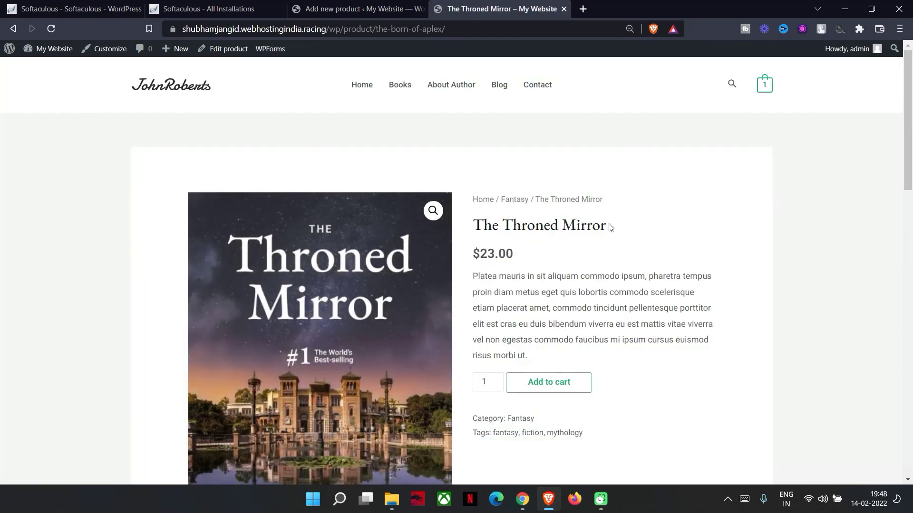
drag(610, 228, 471, 205)
key(ctrl+c)
right_click(490, 221)
click(499, 229)
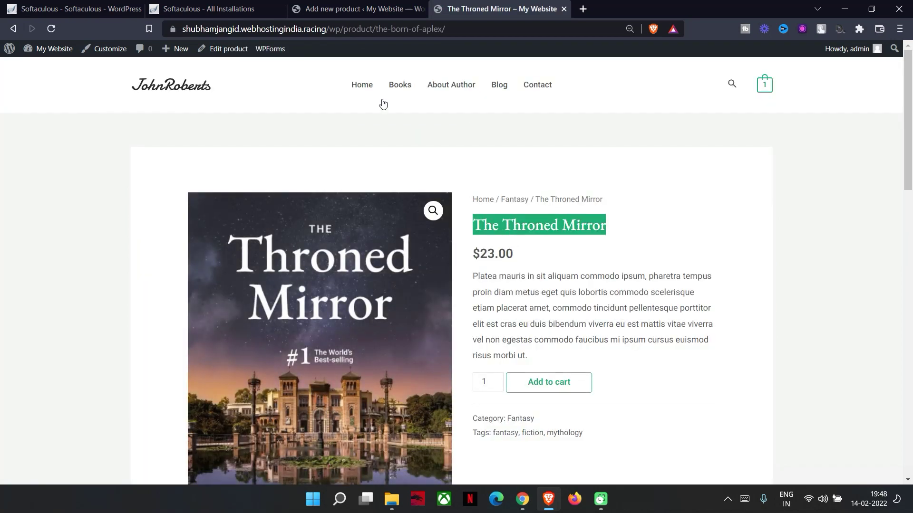
Step: Return to the home page and search the site for the copied title The Throned Mirror
click(362, 85)
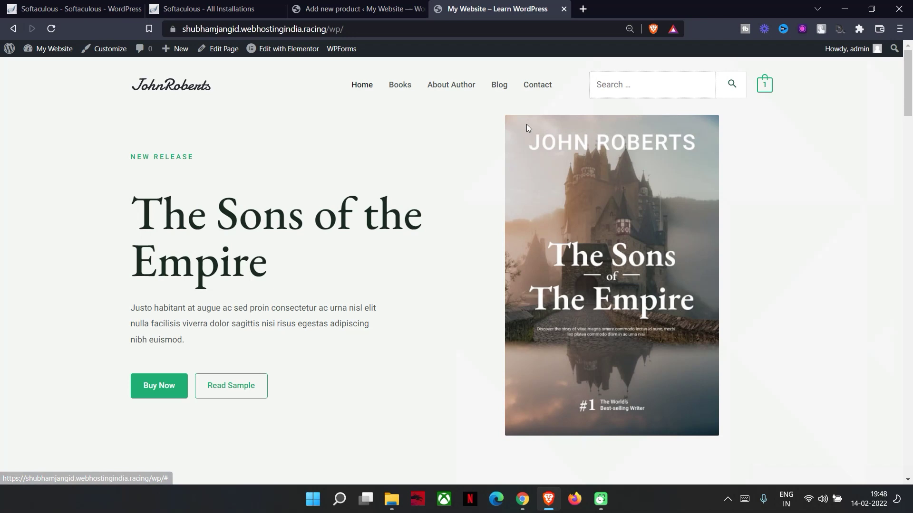
right_click(640, 89)
click(683, 174)
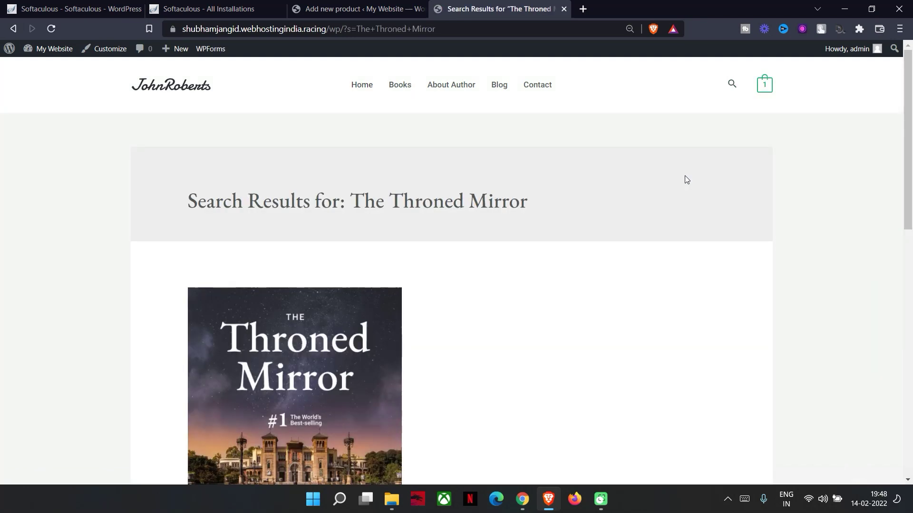
Step: Open The Throned Mirror from the search results and examine its product page
scroll(517, 275, down, 7)
scroll(345, 250, up, 2)
click(333, 180)
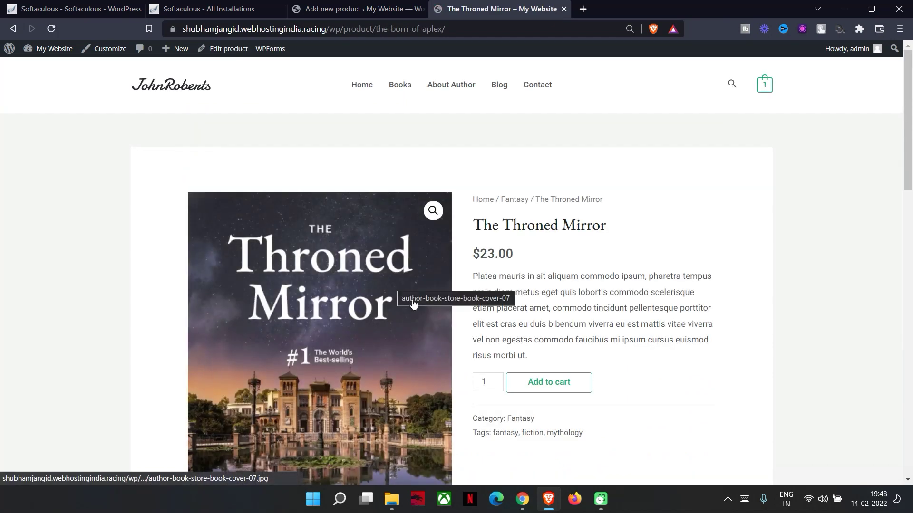
scroll(476, 285, down, 3)
scroll(528, 348, up, 3)
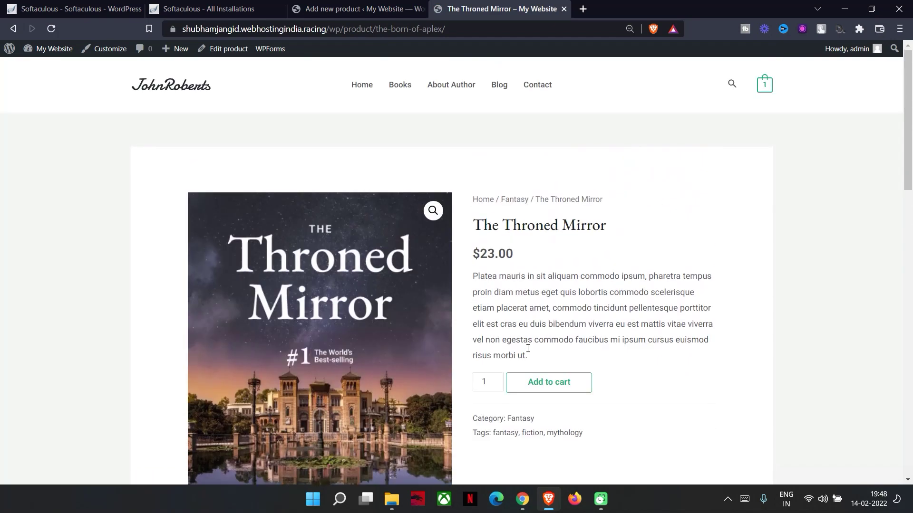
Step: Examine the site's Contact page with its message form, and return to the home page
click(352, 88)
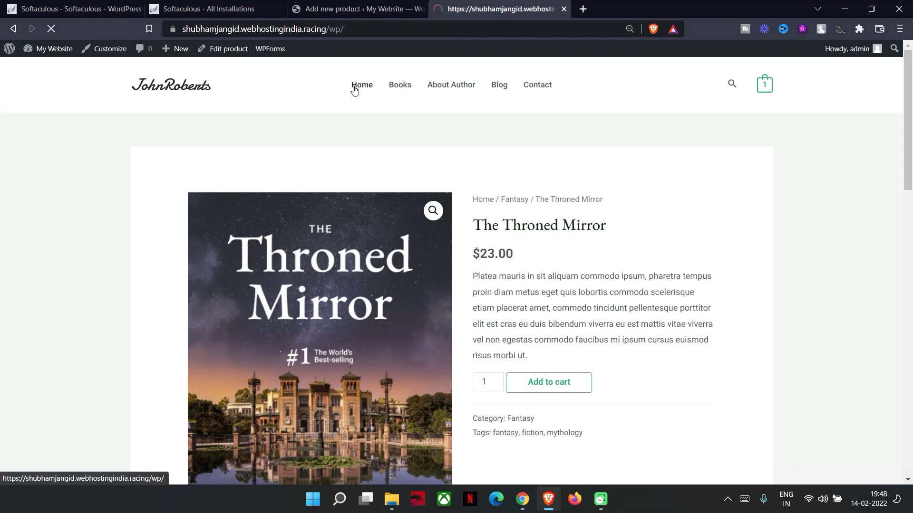
click(542, 87)
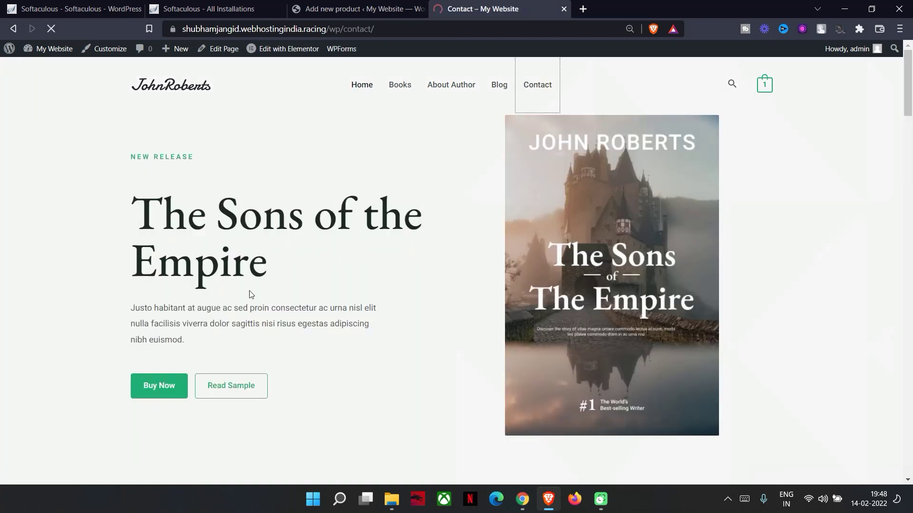
scroll(334, 289, down, 5)
scroll(311, 244, up, 5)
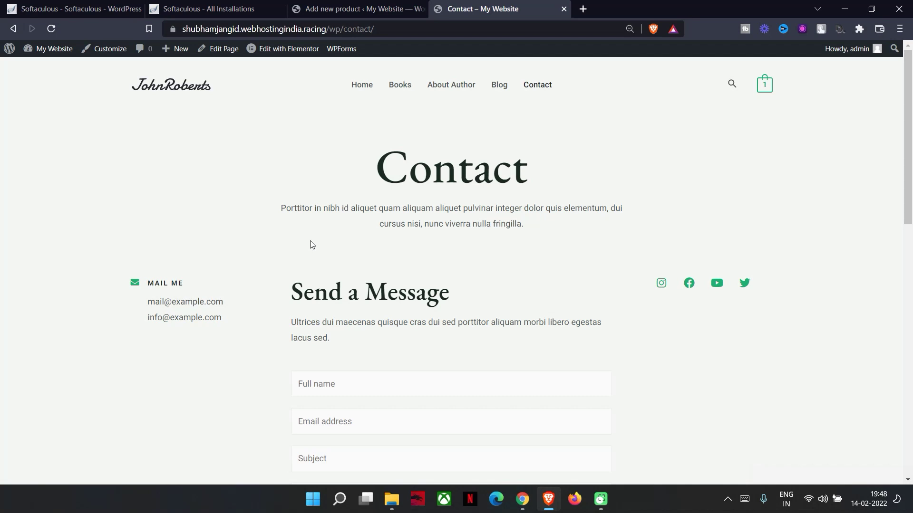
click(357, 89)
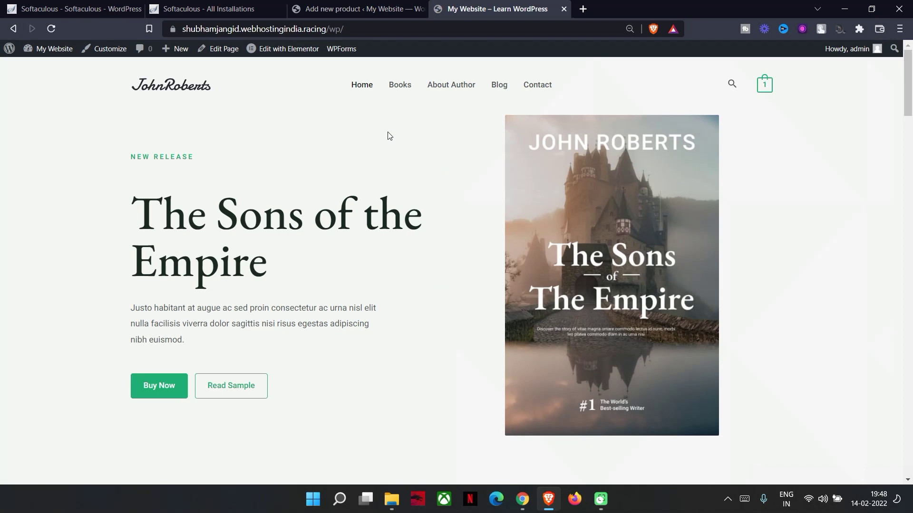